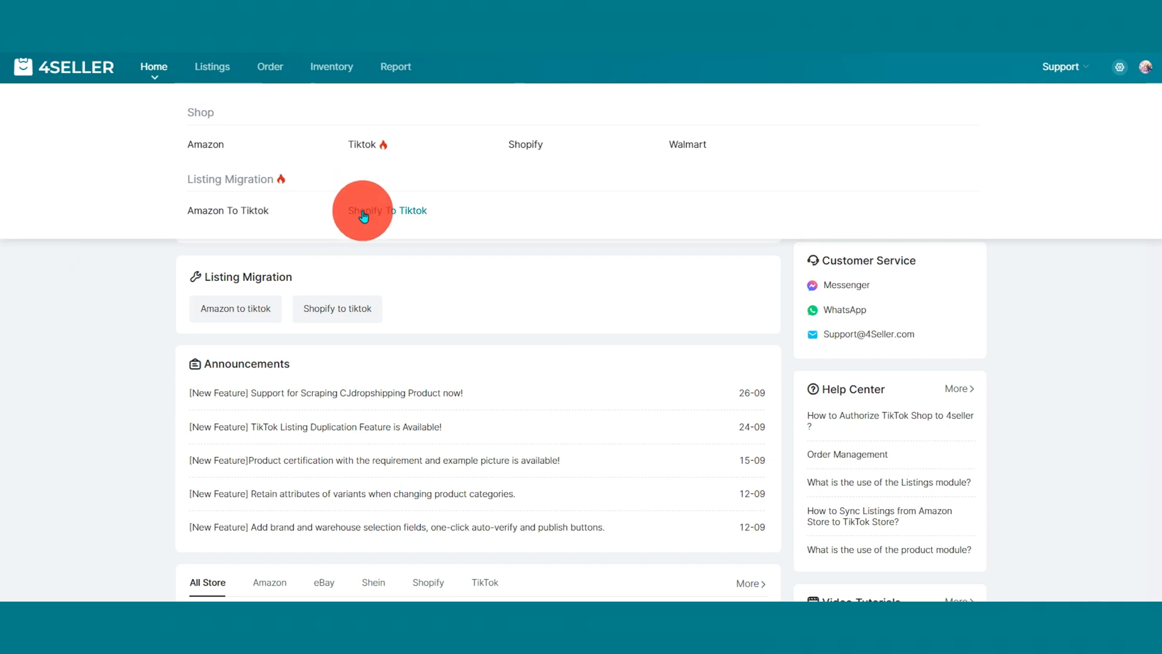
Open the Shopify to TikTok listing migration and show the active Shopify listings after viewing the inactive and removed ones.
left_click(363, 210)
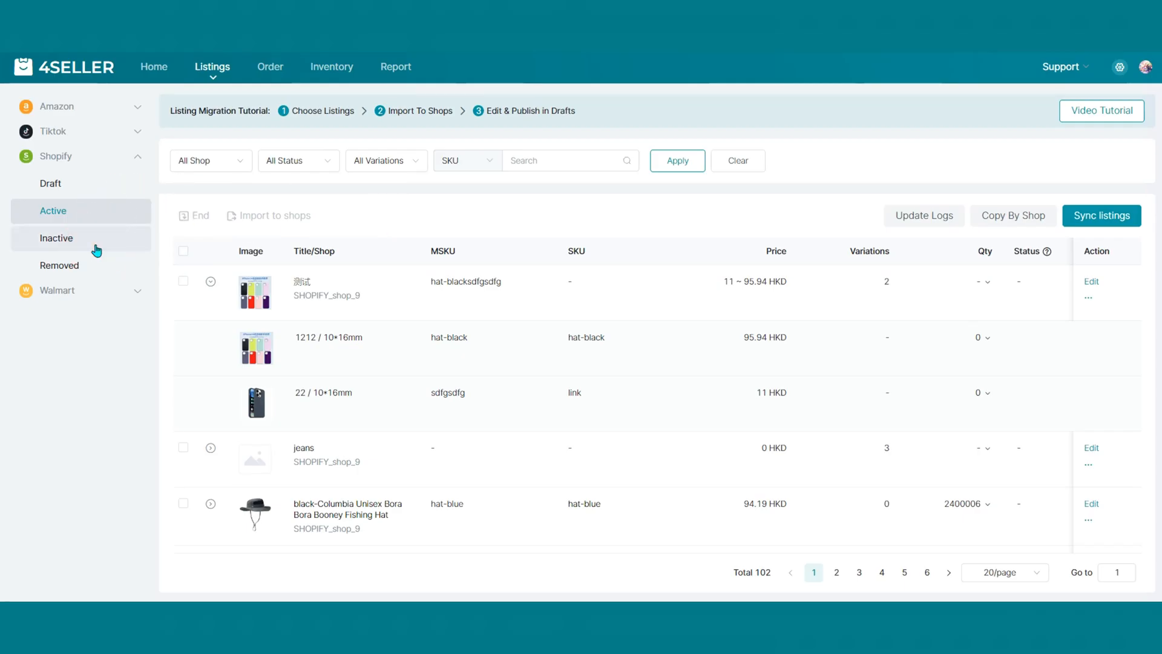
left_click(96, 247)
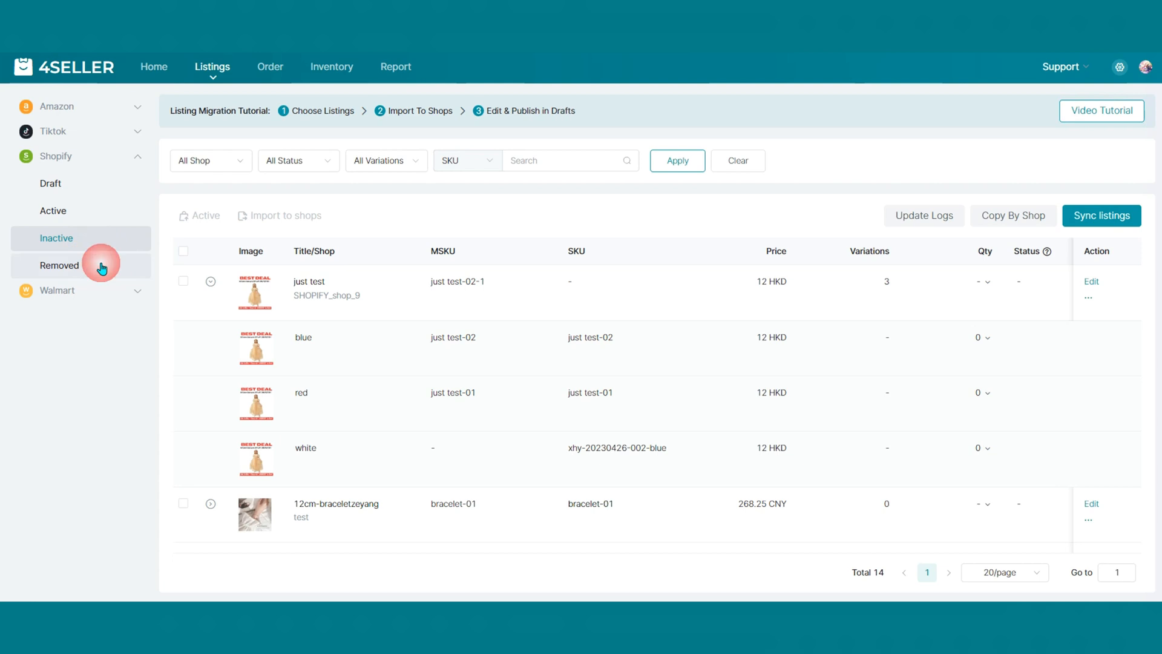
left_click(100, 264)
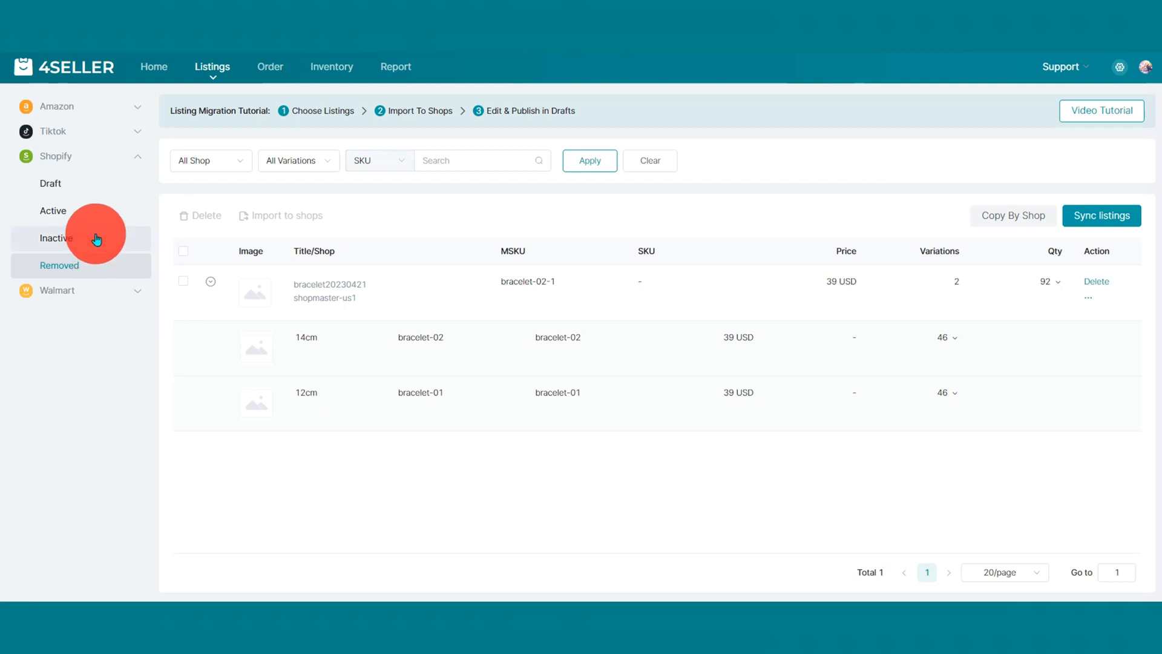
left_click(98, 211)
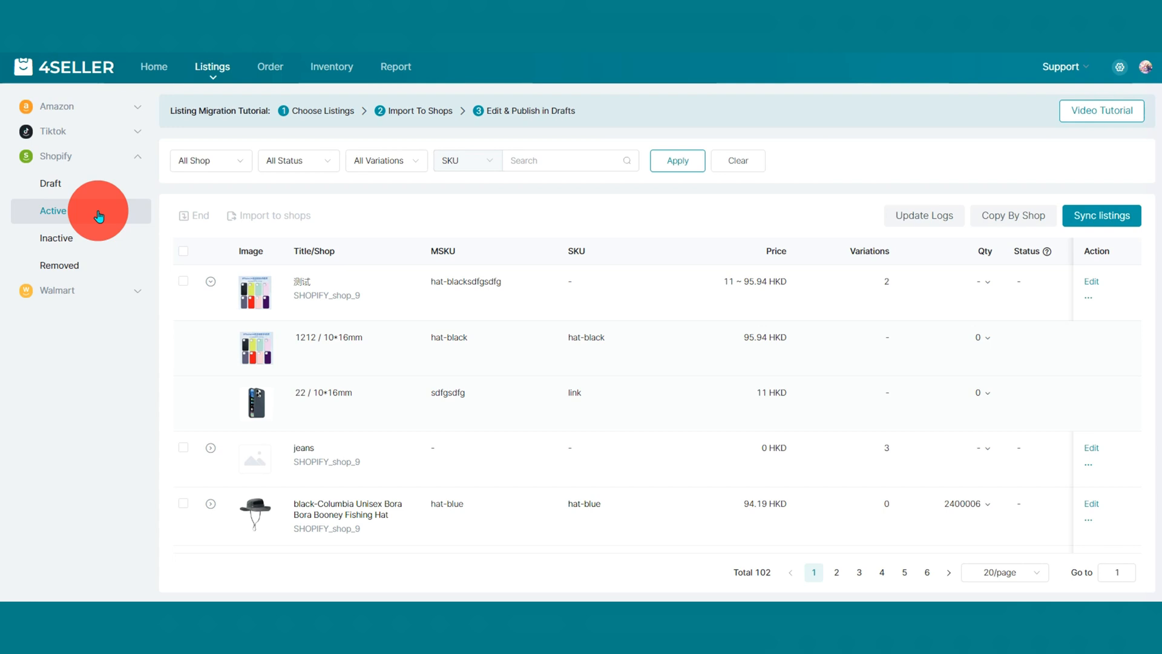
Select the first active Shopify listing and open the import-to-shops settings for it.
left_click(183, 282)
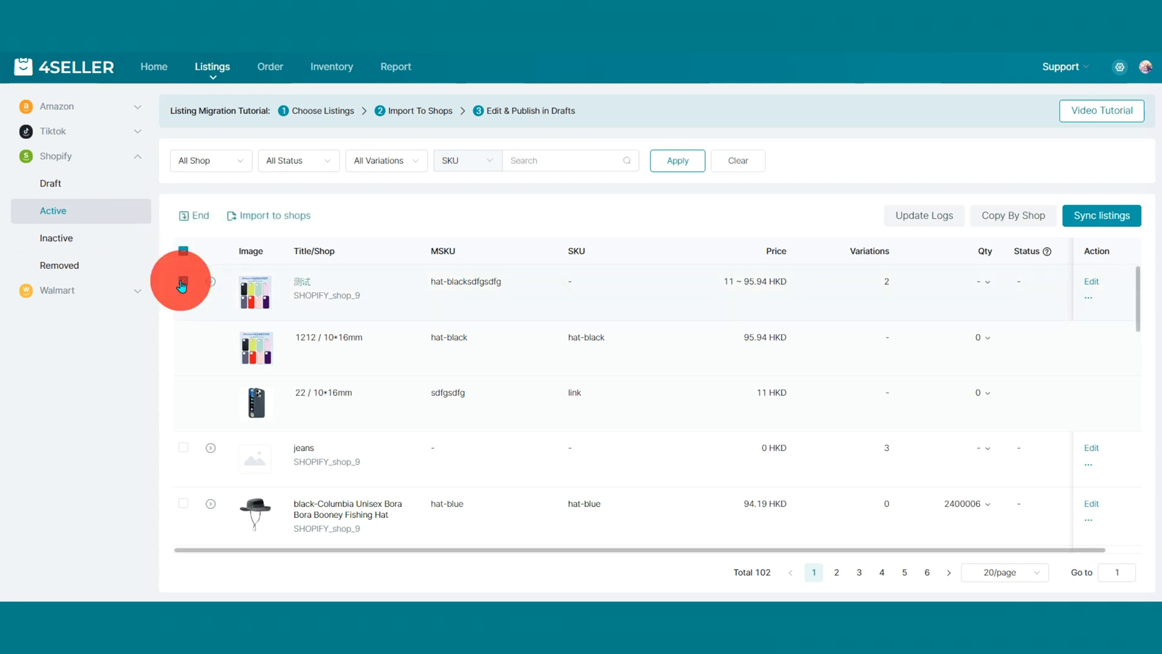
left_click(297, 219)
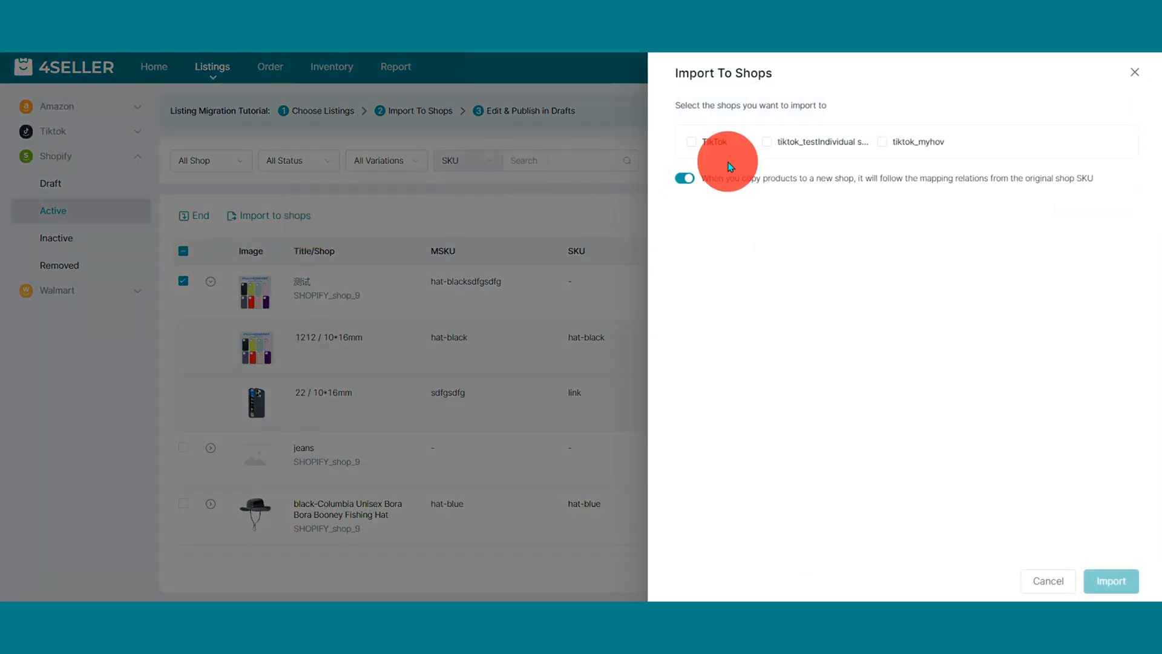
left_click(1135, 72)
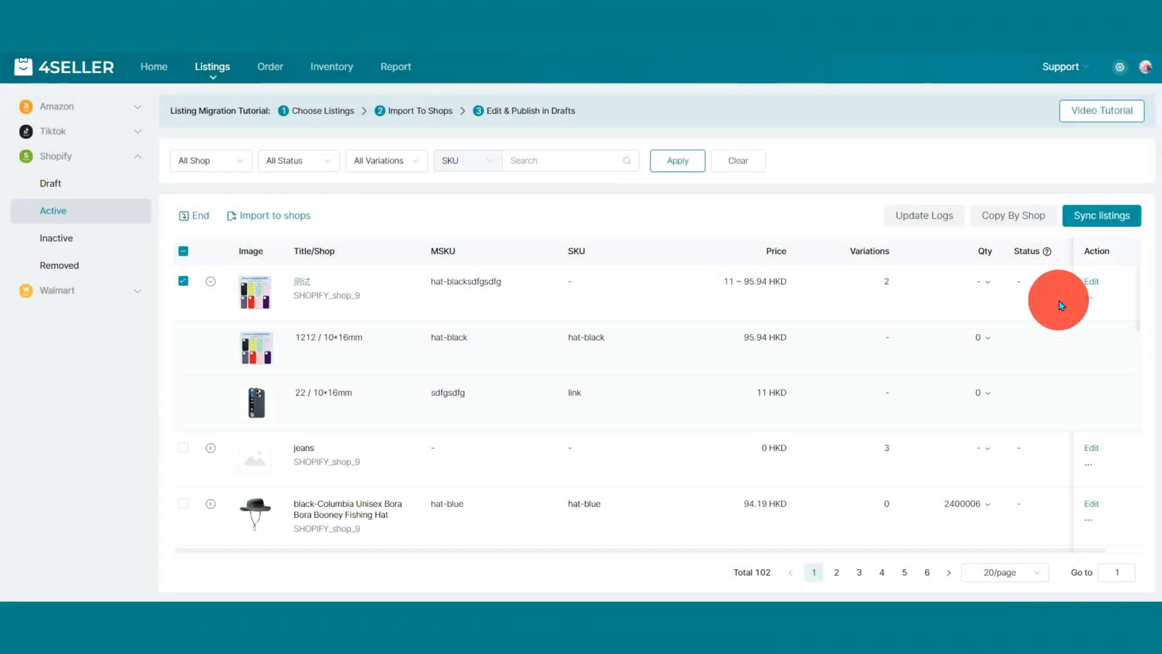
mouse_move(1087, 300)
left_click(1075, 348)
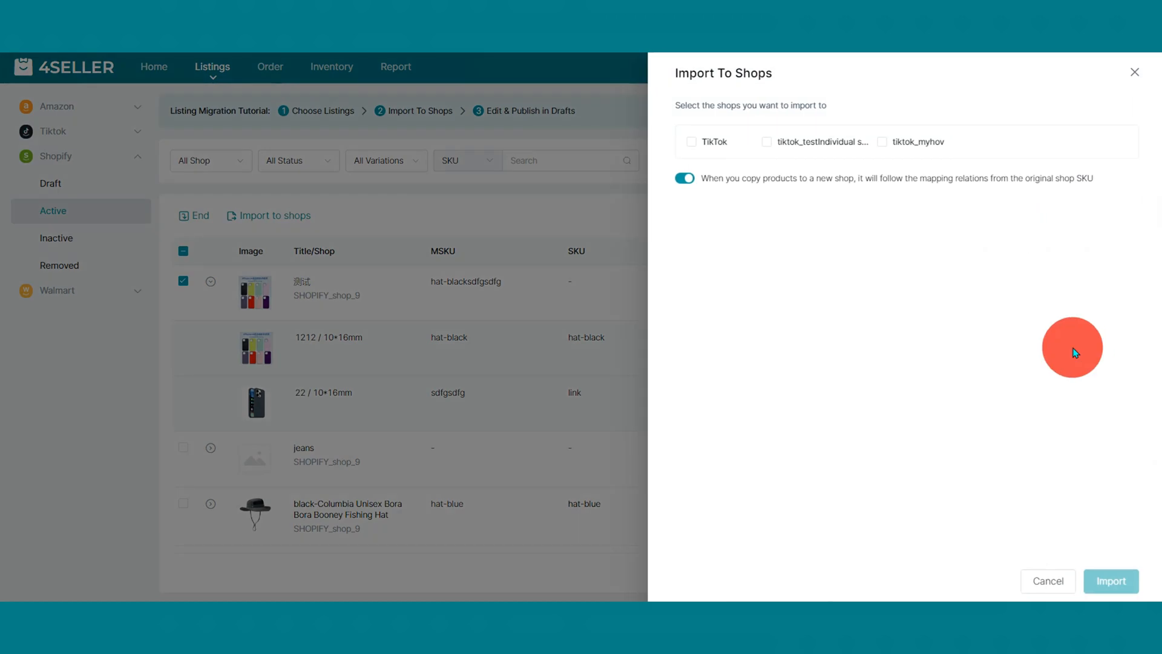
Import the listing to all TikTok shops, using brand 1M for the tiktok_testIndividual shop and +WIS+ for tiktok_myhov.
left_click(705, 144)
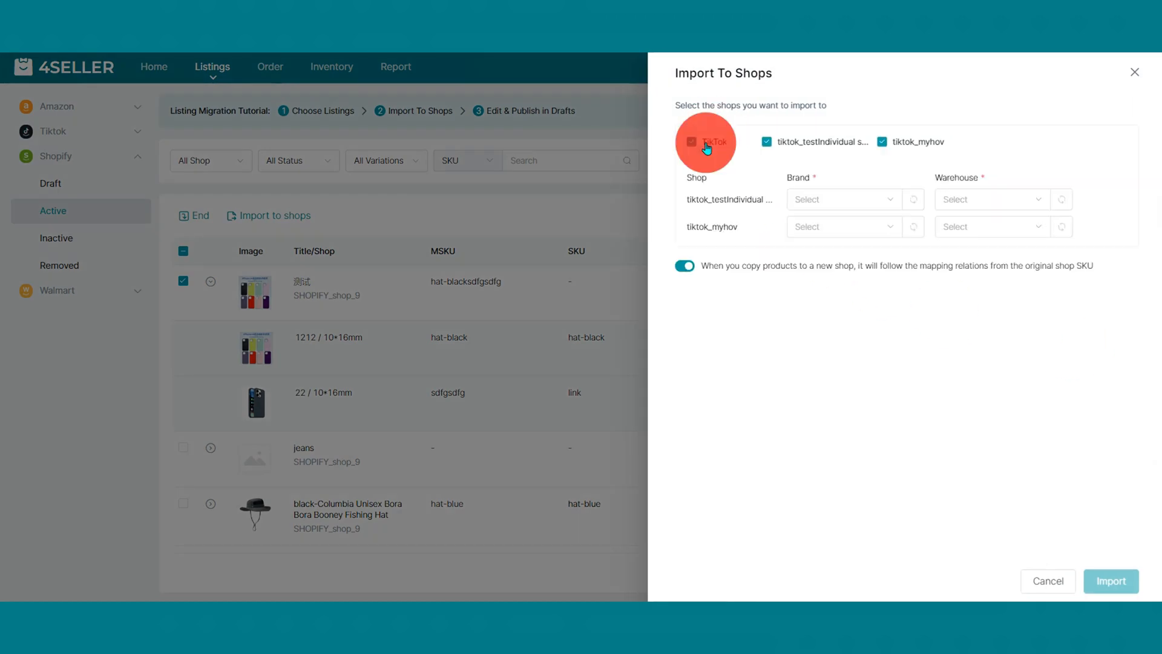
left_click(832, 197)
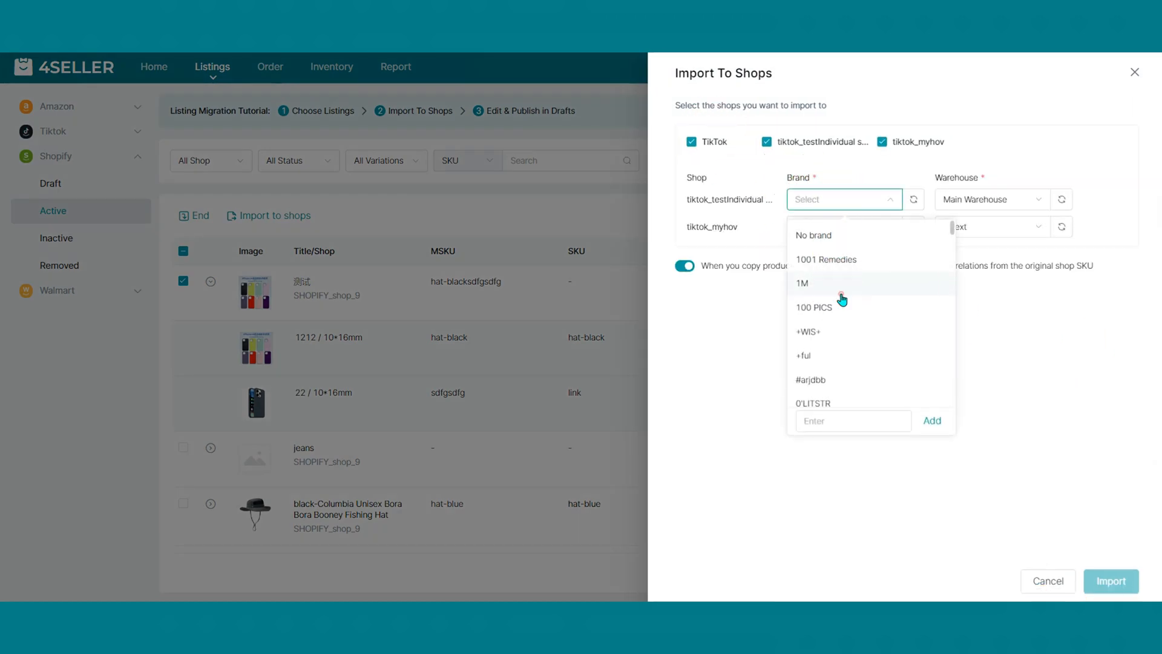
left_click(842, 283)
left_click(840, 228)
left_click(832, 334)
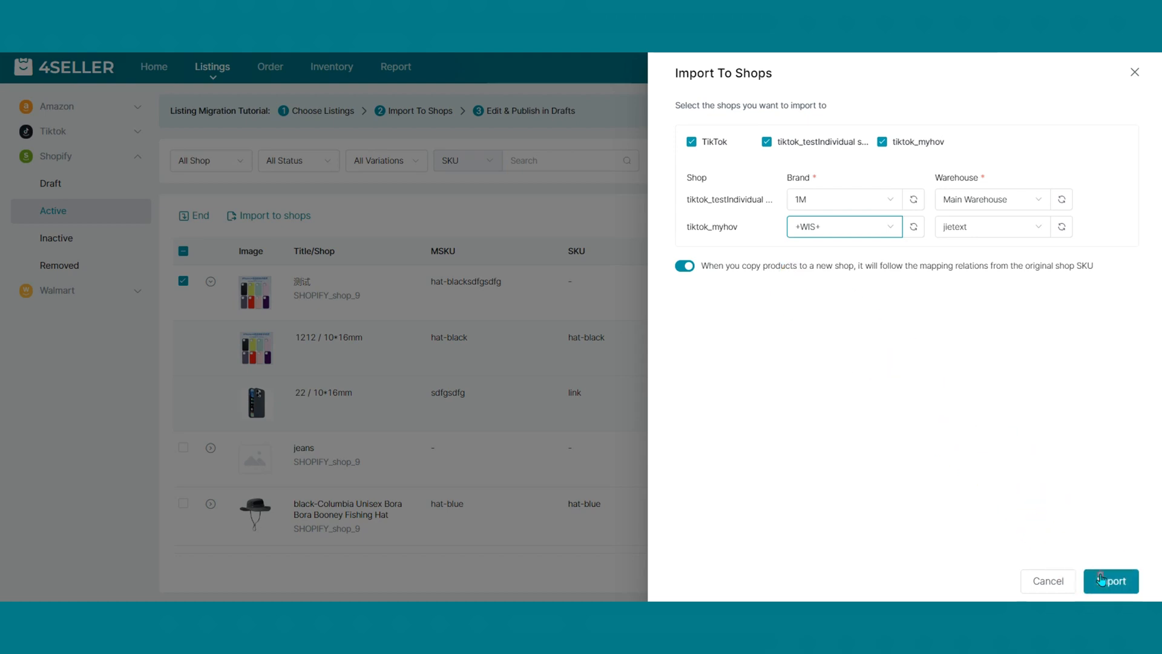
left_click(1100, 580)
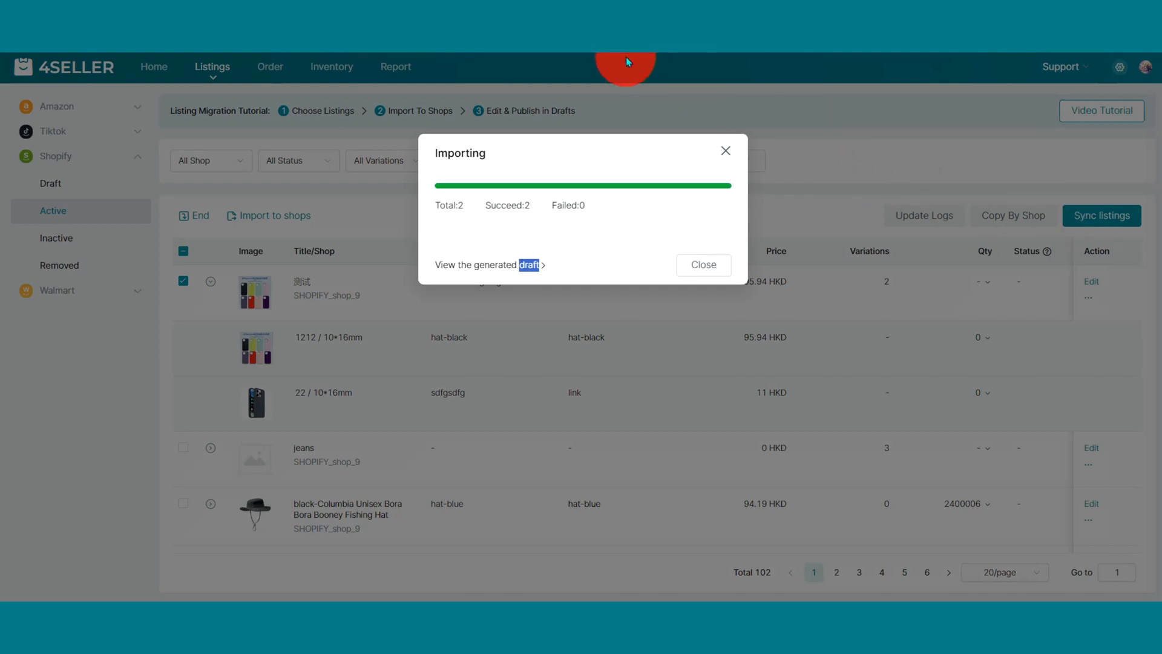
Go to the generated TikTok drafts and open the jeans draft for editing.
left_click(493, 266)
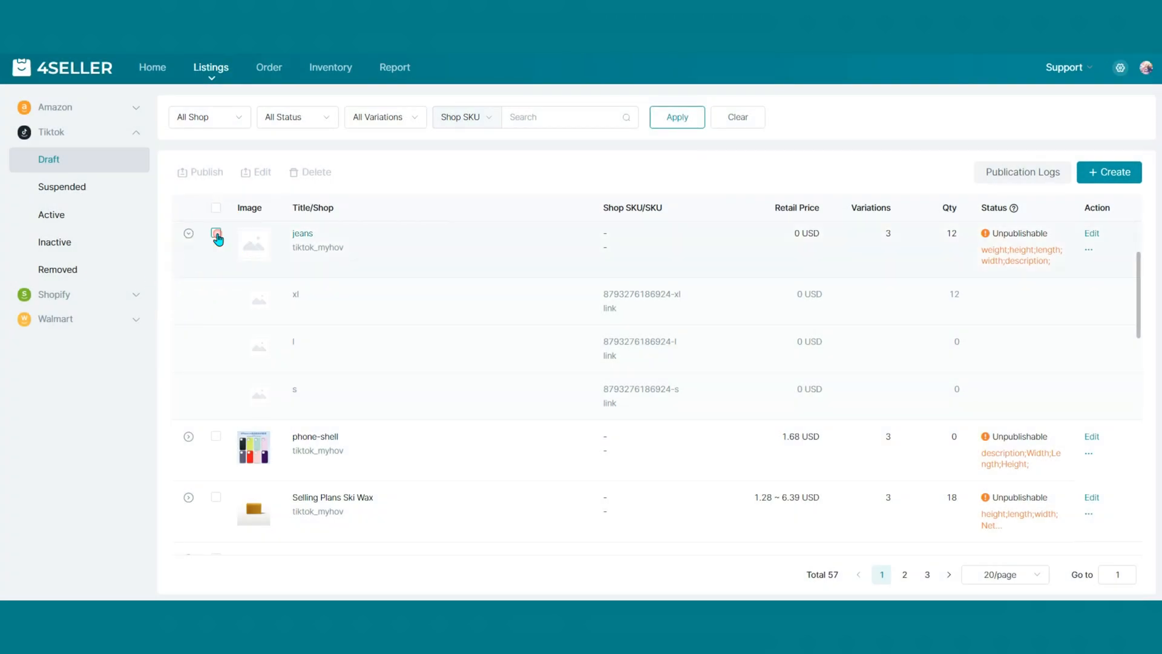
left_click(216, 234)
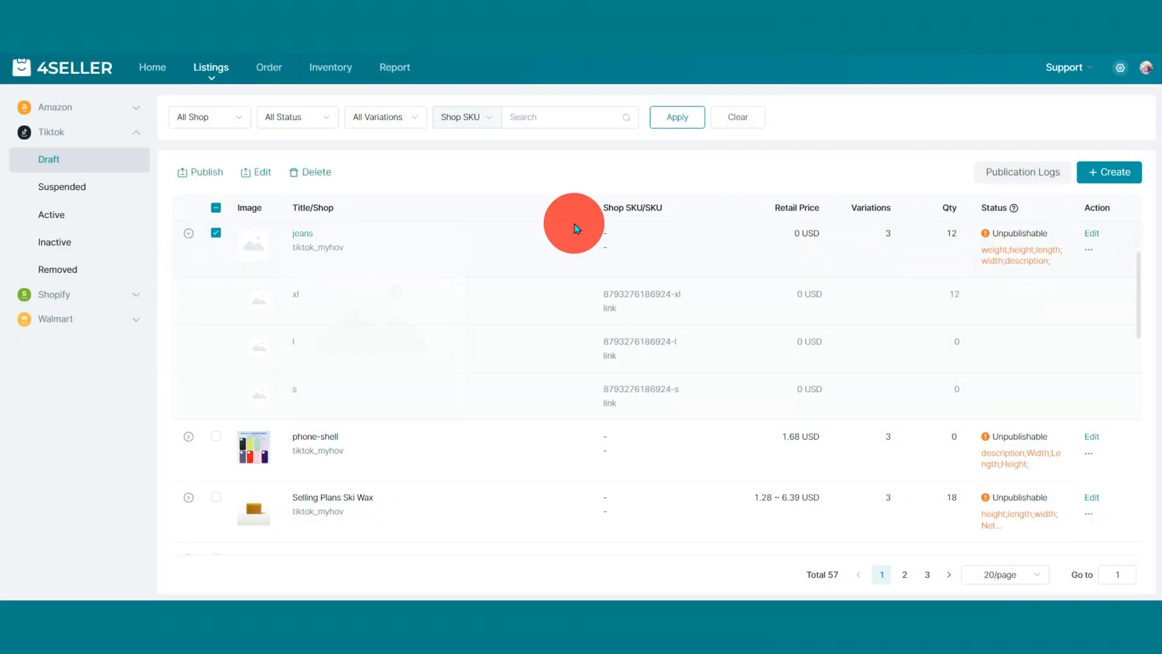
left_click(1091, 233)
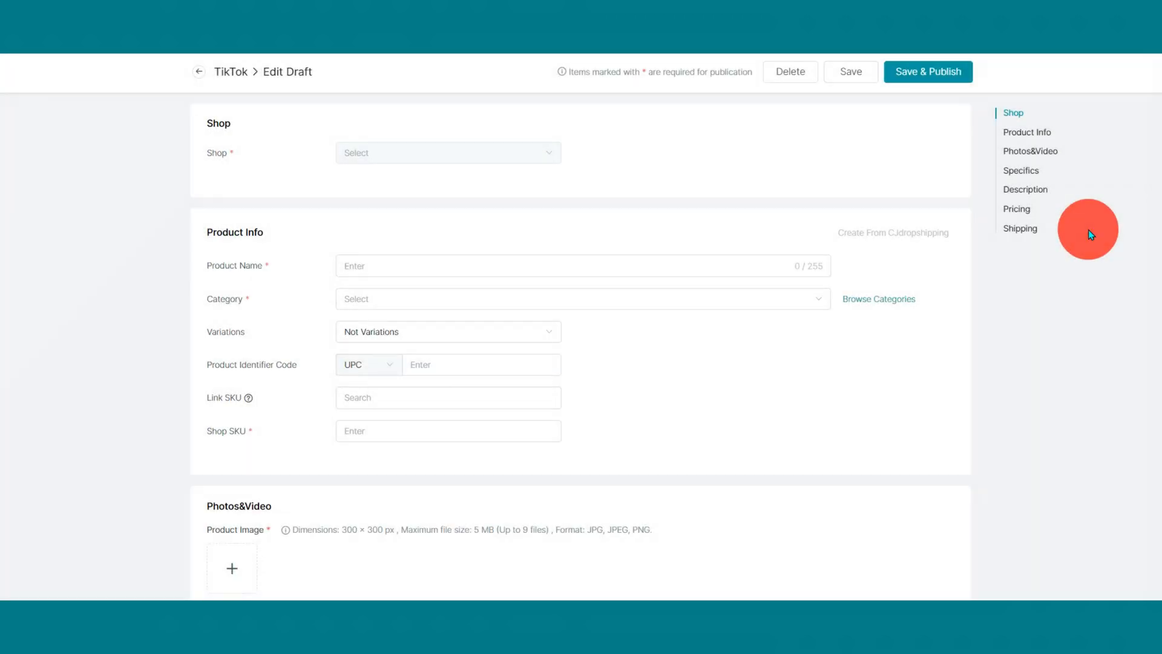
Set the retail price of the xl, l and s variations to 1 USD each.
scroll(969, 333, "down", 2)
scroll(898, 416, "down", 3)
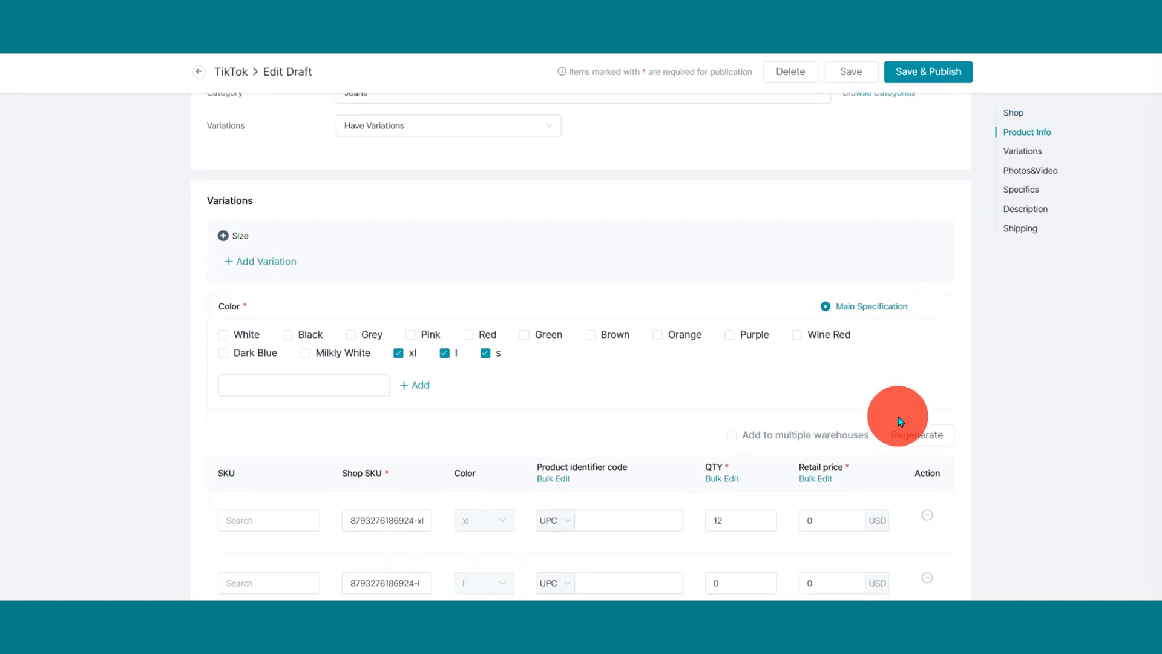
left_click(804, 381)
type("1")
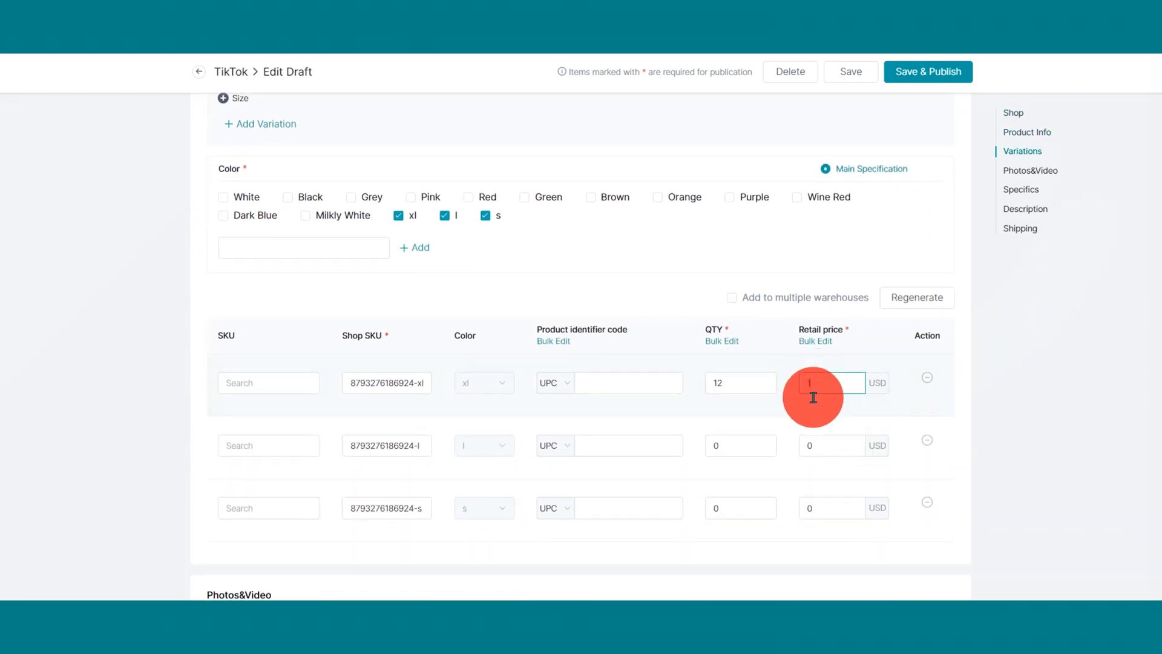
left_click(809, 445)
type("1")
left_click(819, 519)
type("1")
Upload a main product image to the jeans draft.
scroll(756, 493, "down", 6)
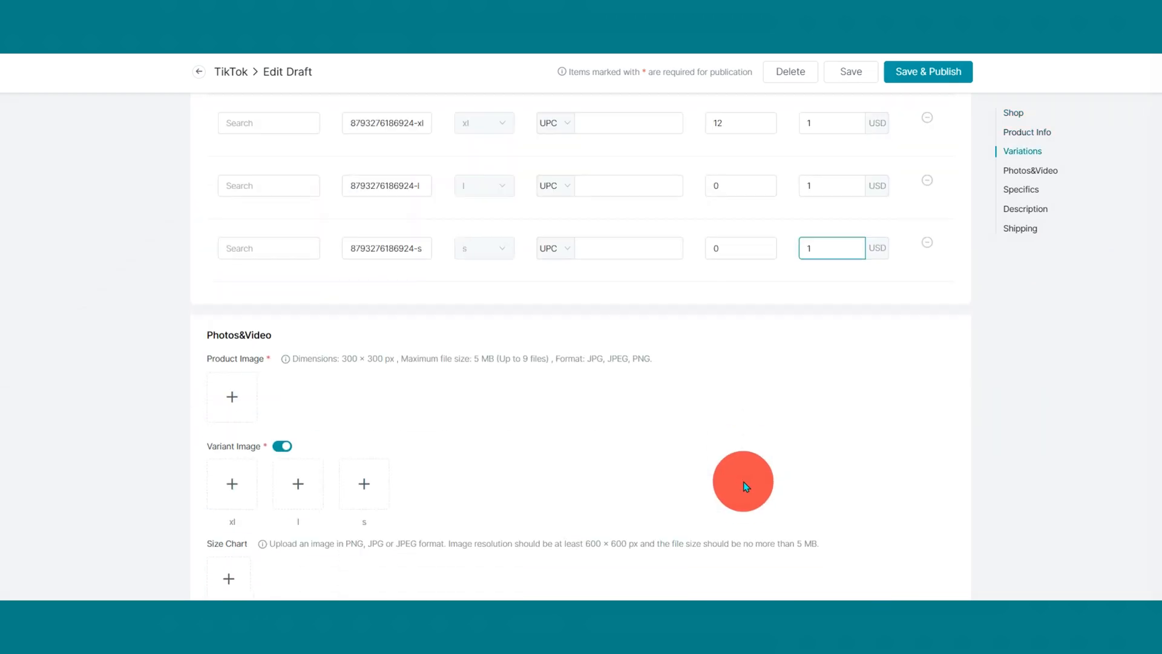
left_click(217, 251)
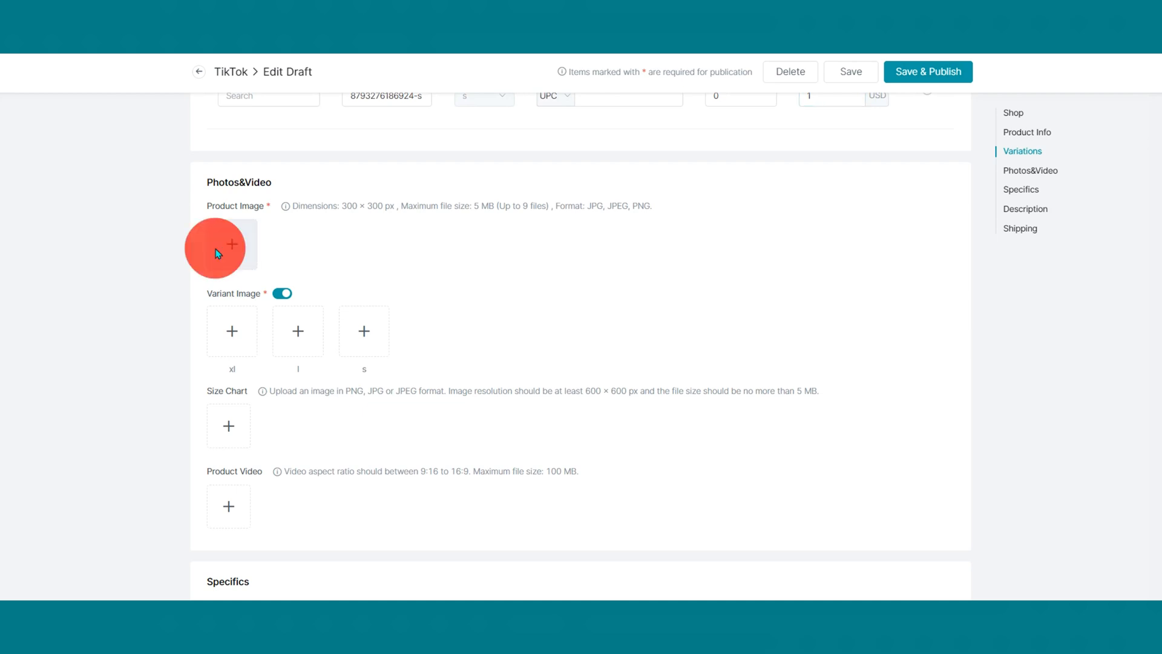
left_click(148, 111)
Upload a variant image for each of the xl, l and s variations.
left_click(249, 333)
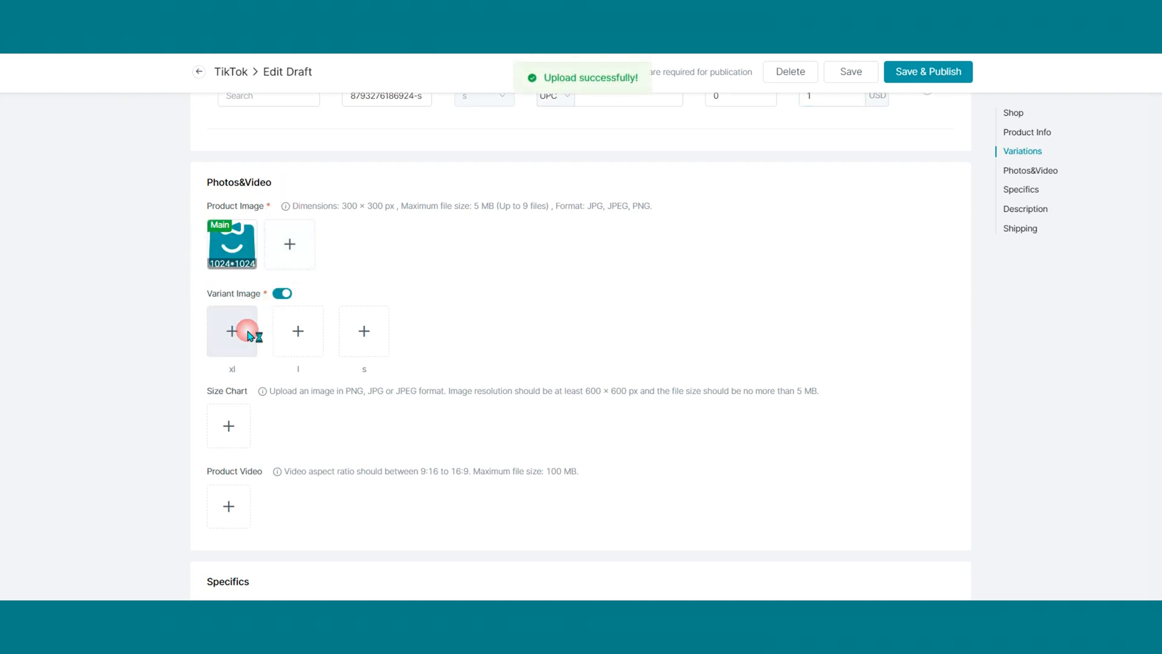
left_click(252, 330)
left_click(292, 266)
left_click(307, 339)
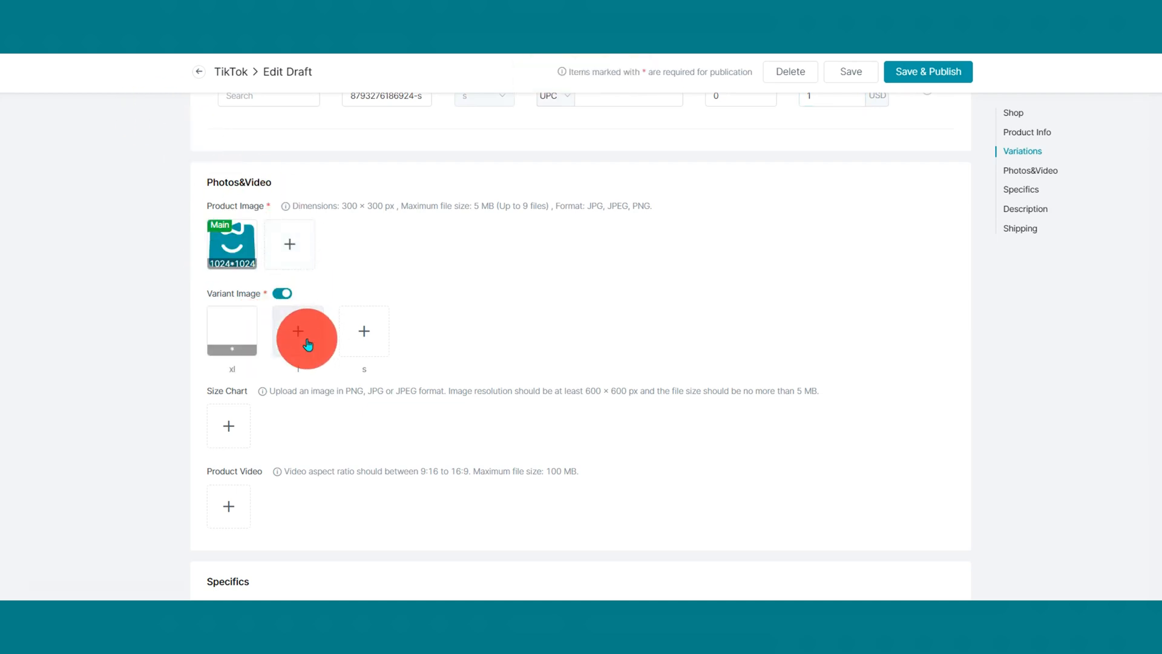
left_click(307, 339)
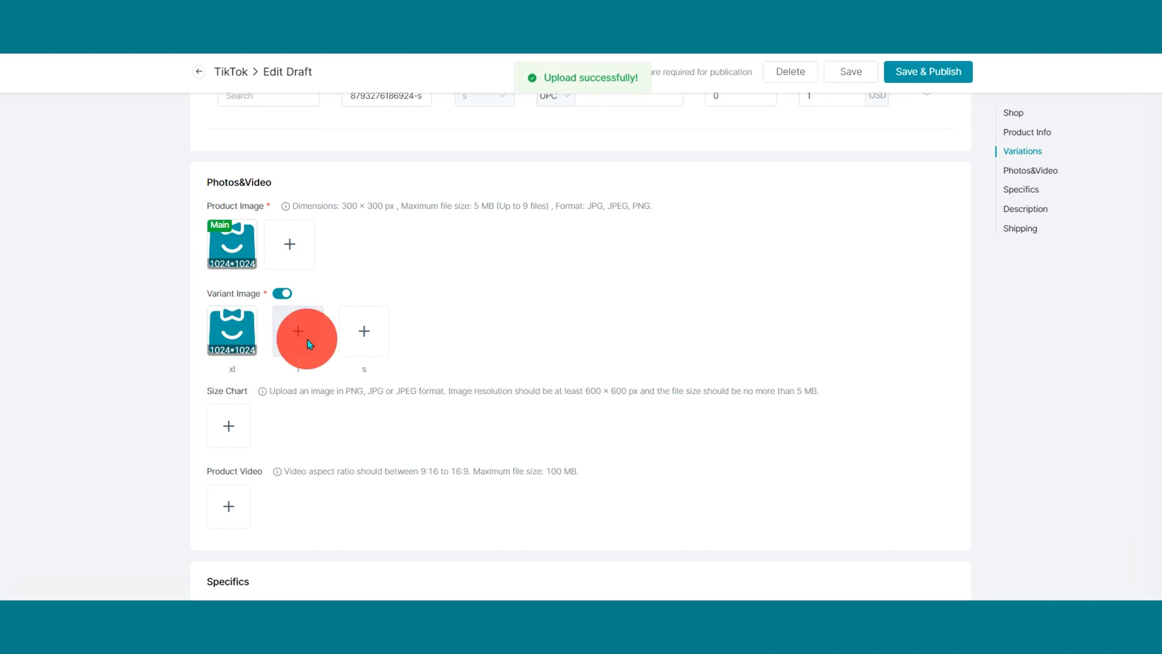
left_click(354, 333)
left_click(355, 333)
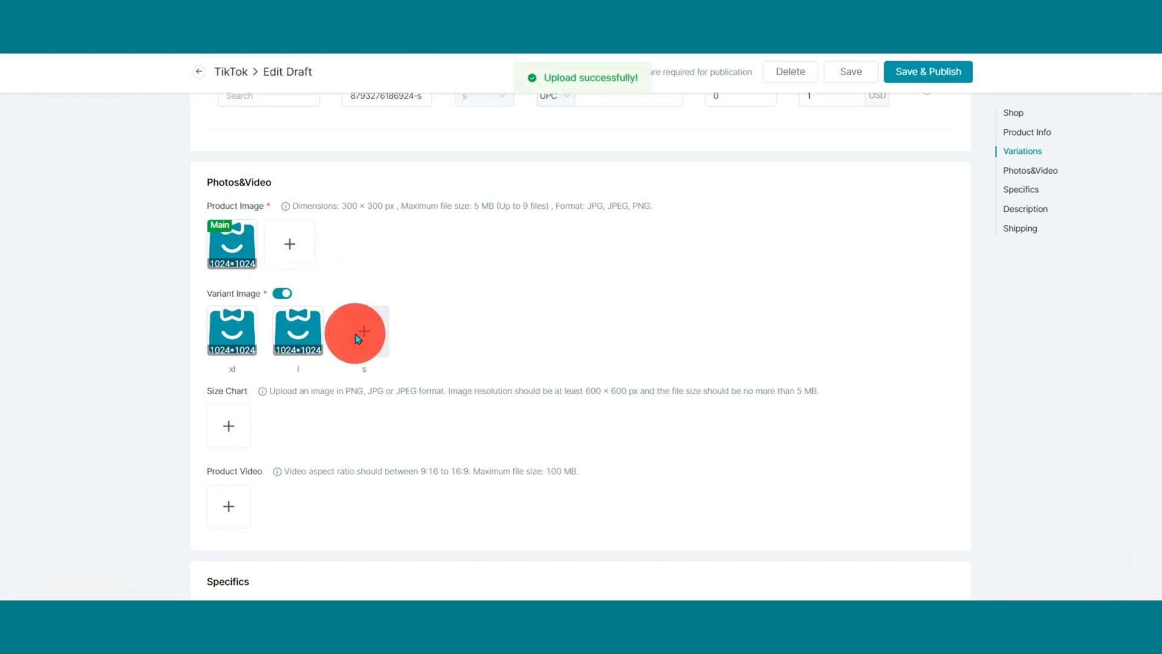
double_click(146, 82)
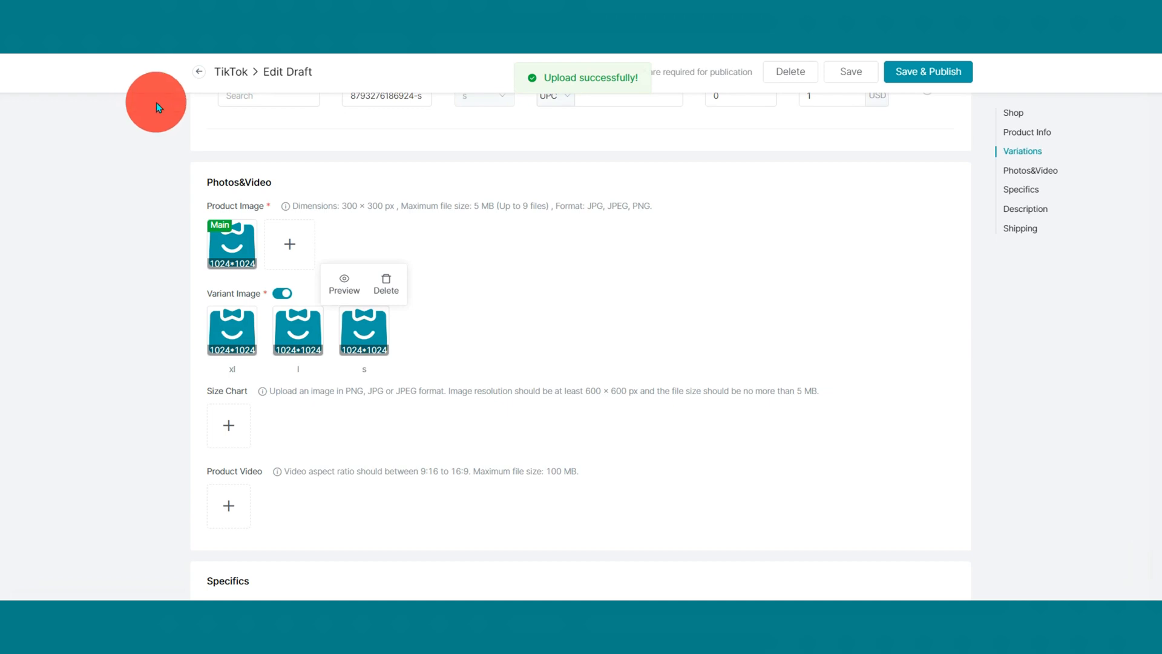
Enter "1" as the product description.
scroll(221, 325, "down", 8)
left_click(322, 350)
type("1")
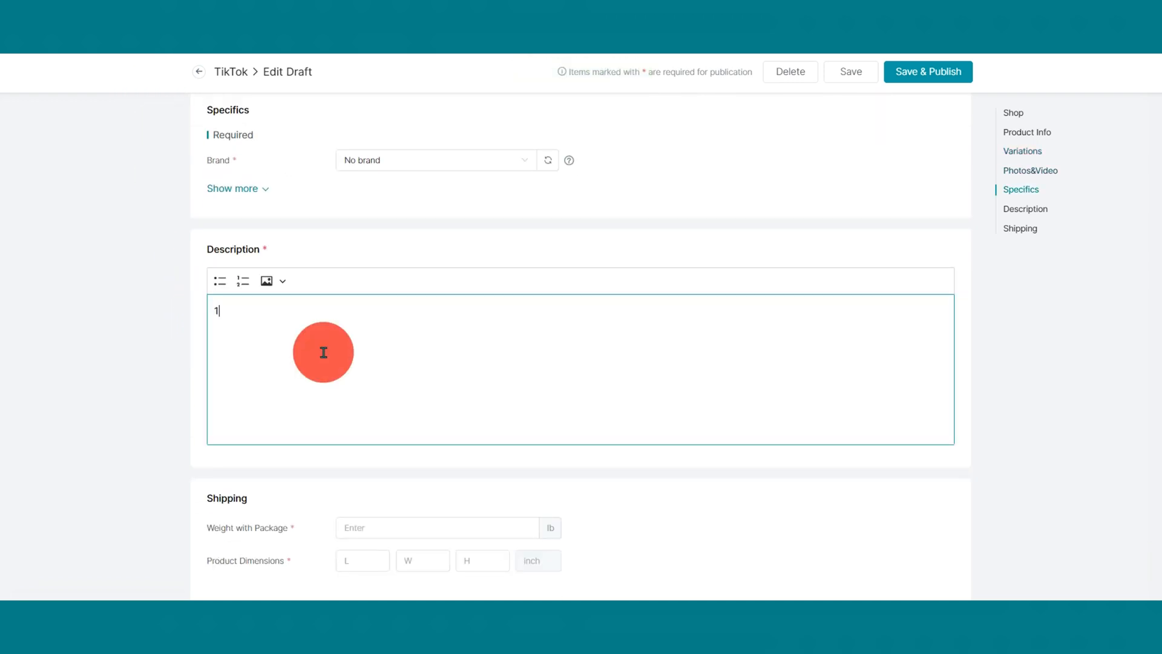
Set the package weight to 1 lb and the product dimensions to 1 × 1 × 1 inch, and save and publish the draft.
left_click(363, 528)
type("1")
left_click(364, 561)
type("1")
left_click(424, 561)
type("1")
left_click(472, 560)
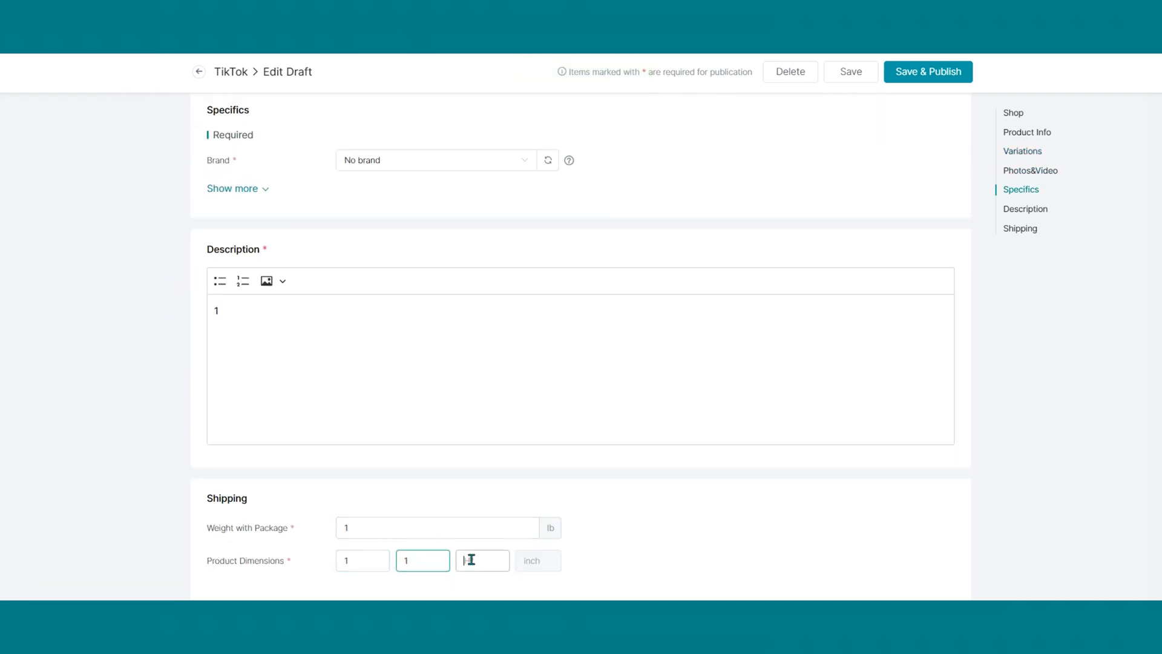
type("1")
left_click(925, 78)
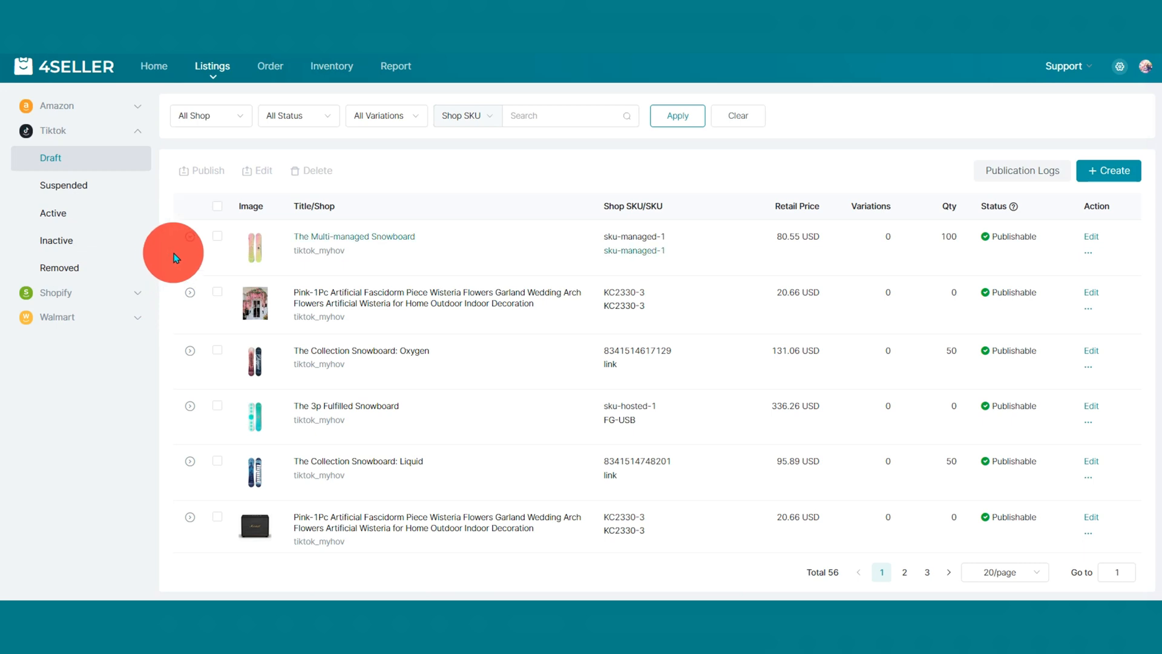
Open the first six TikTok drafts together for bulk editing and save and publish them.
left_click(217, 236)
left_click(218, 293)
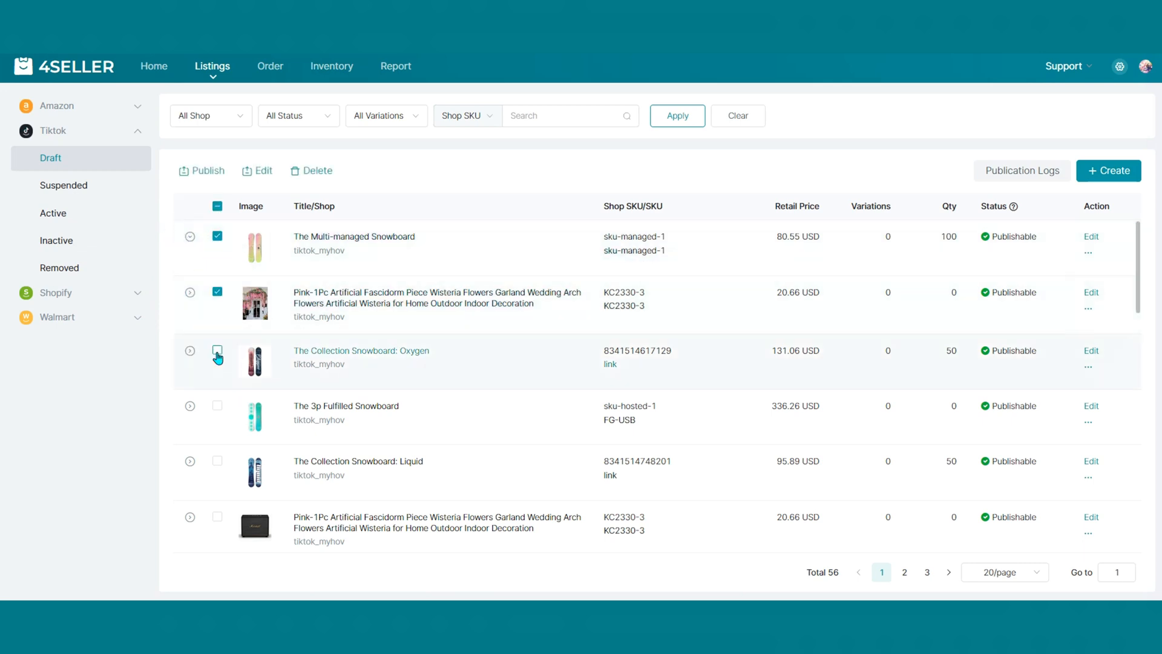
left_click(218, 350)
left_click(217, 405)
left_click(218, 461)
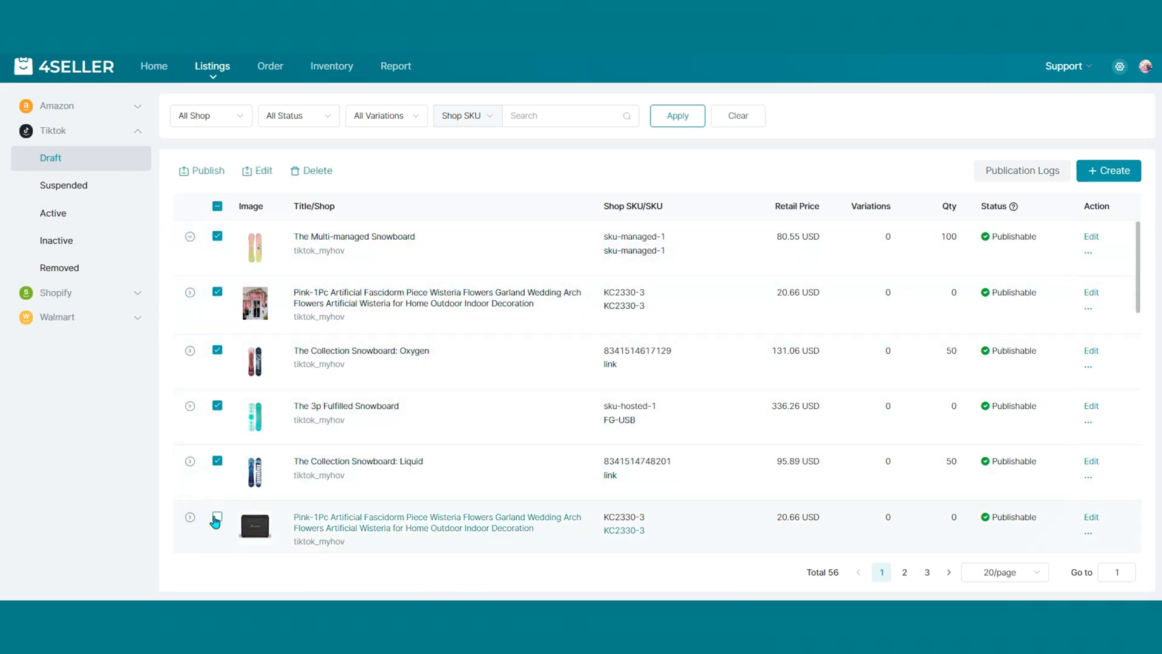
left_click(217, 517)
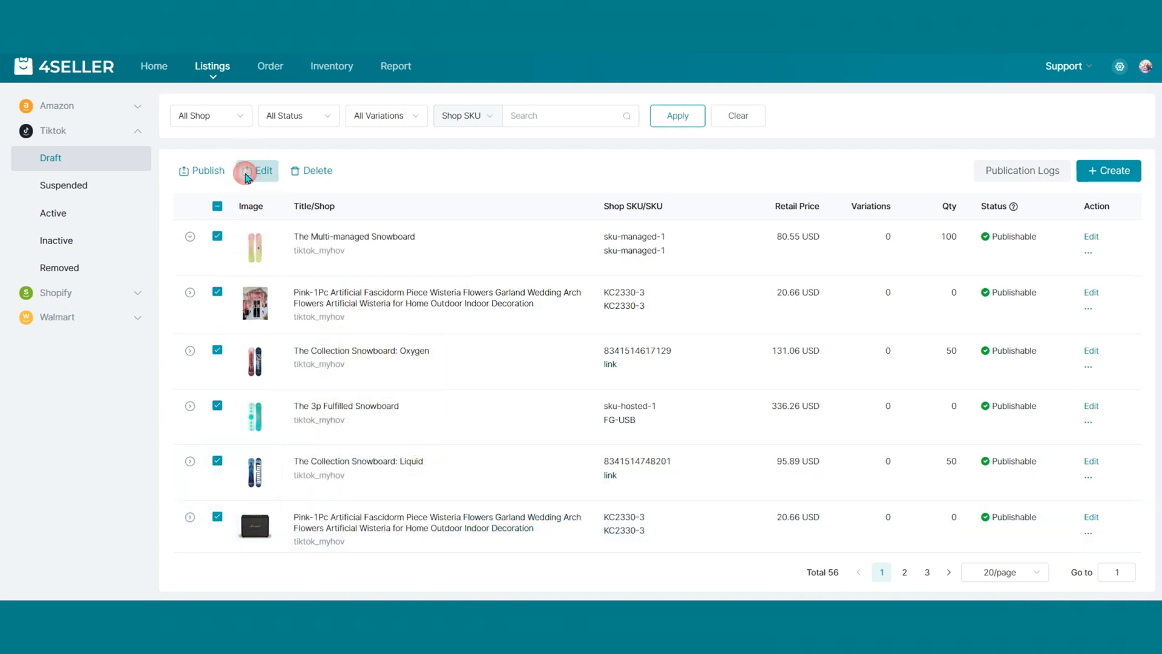
left_click(249, 172)
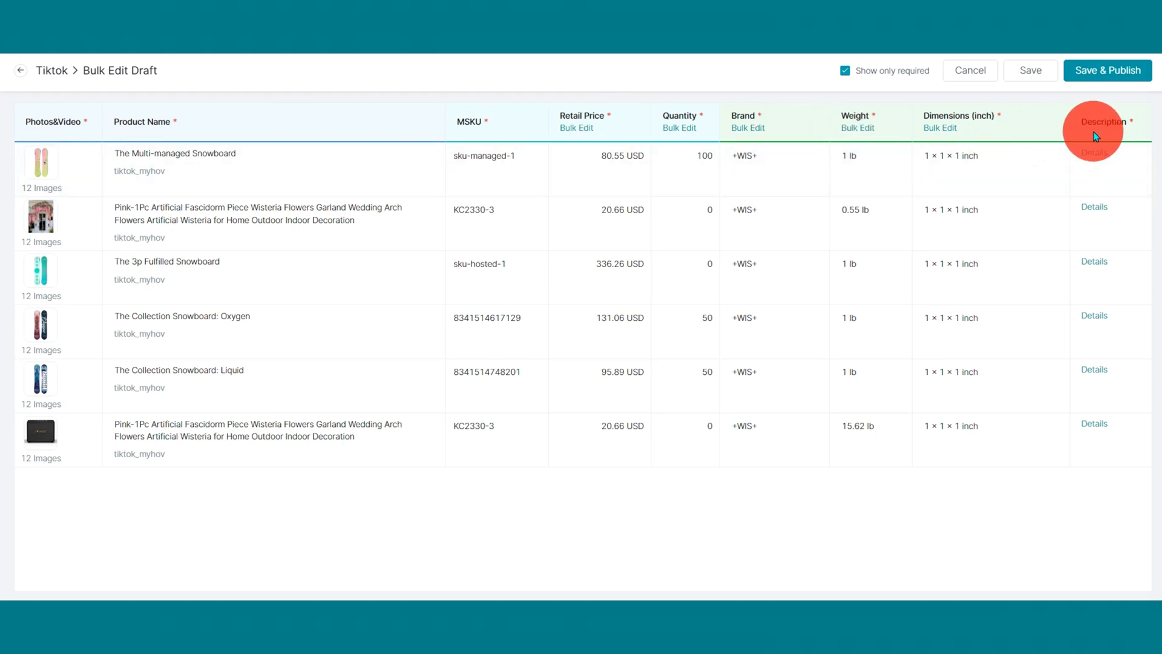
left_click(1097, 73)
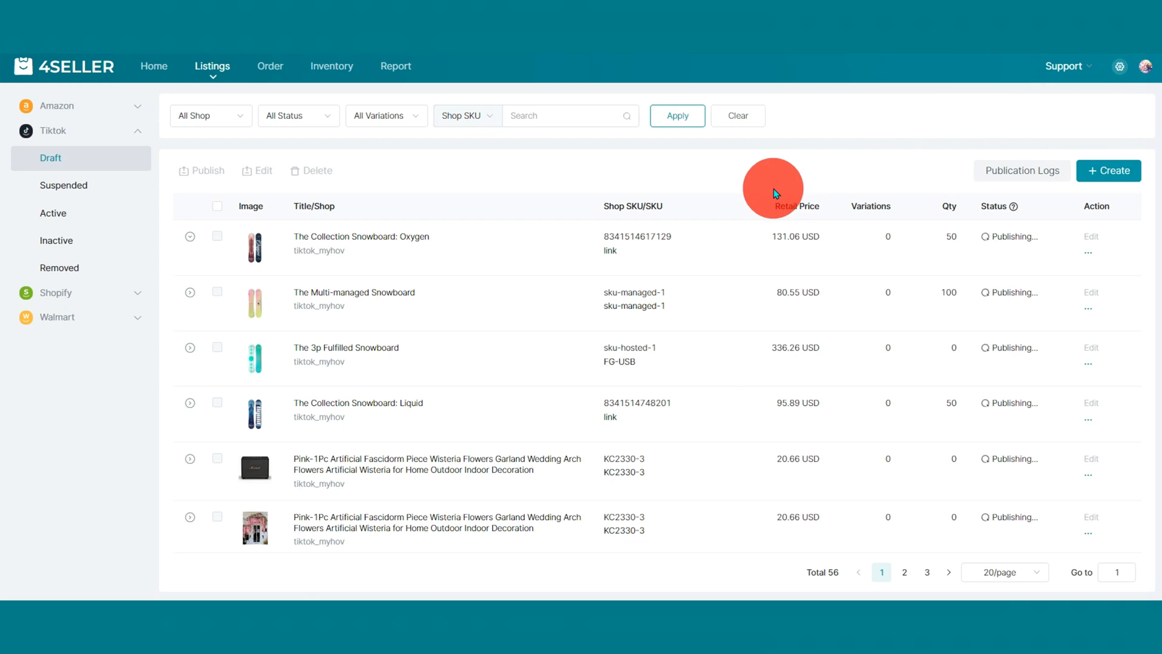
Check the reviewing and failed listings among the suspended TikTok listings.
left_click(55, 192)
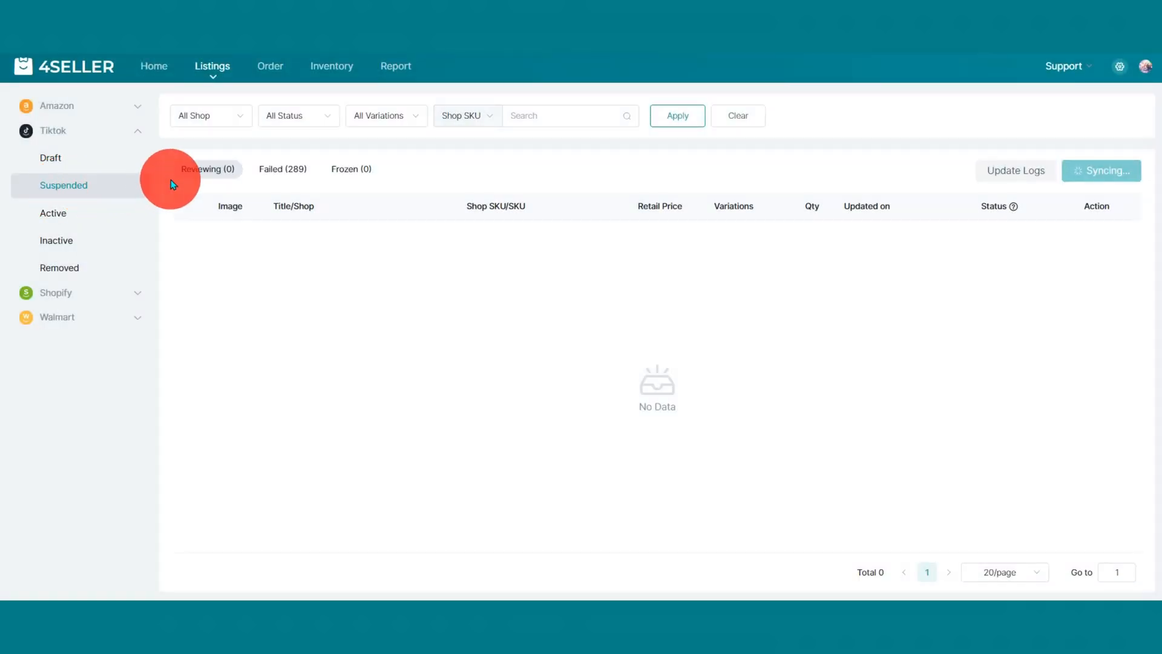
left_click(194, 174)
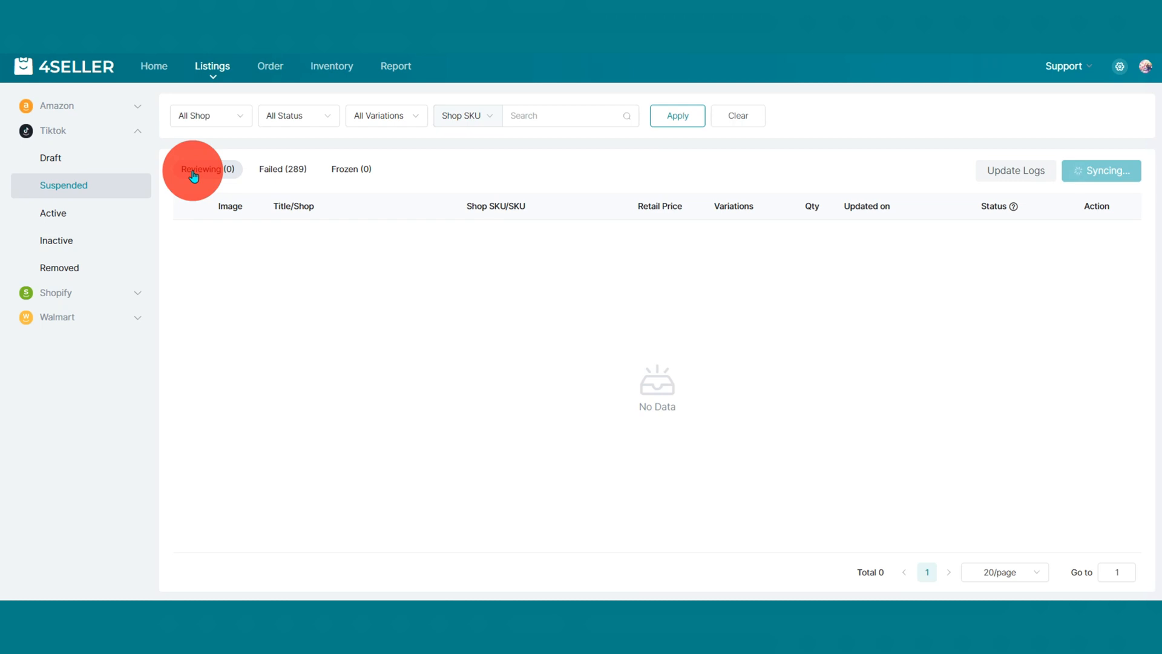
left_click(290, 176)
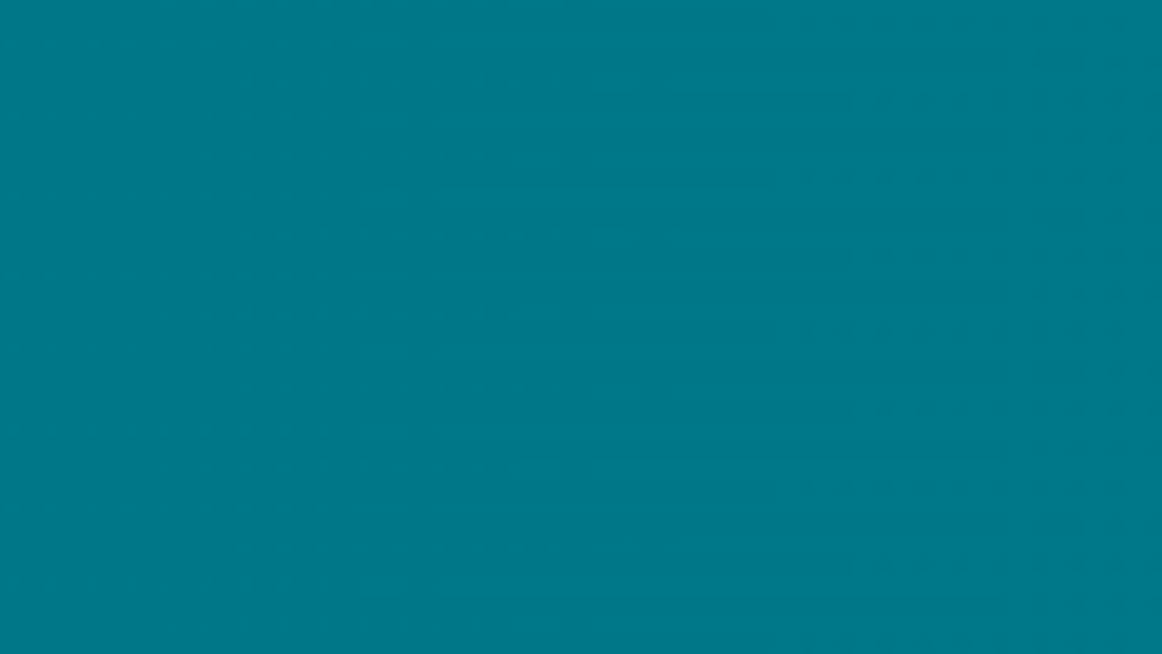
Check the frozen listings among the suspended TikTok listings.
left_click(348, 176)
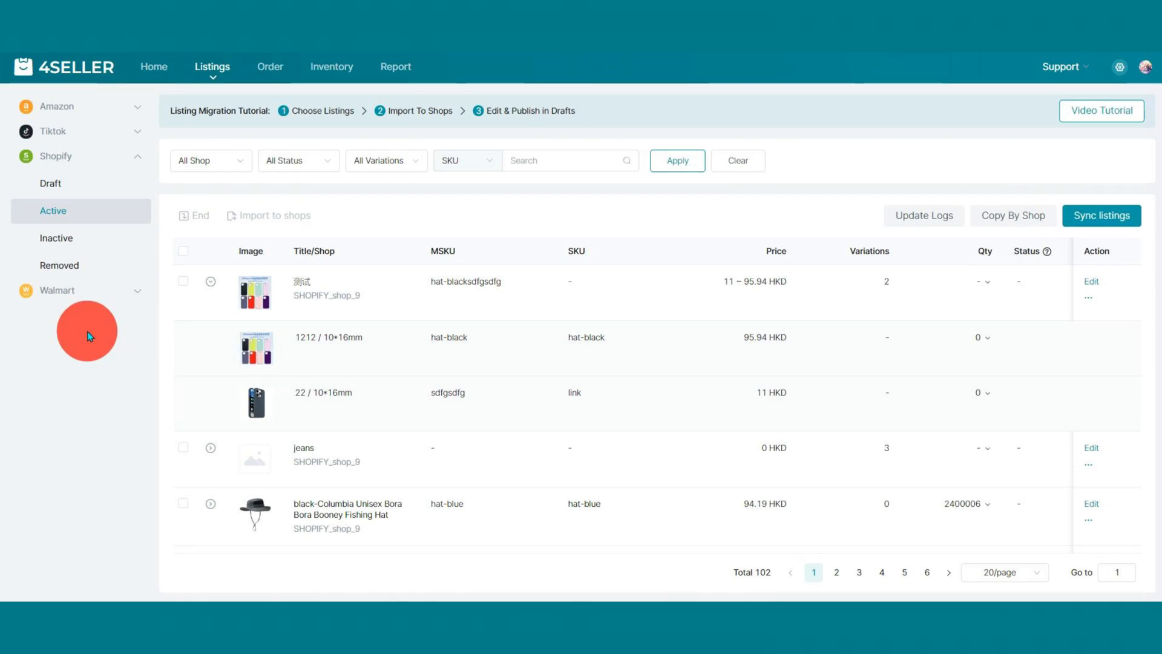
Start a copy by shop from the active Shopify listings, with SHOPIFY_shop_9 as the source shop and only Active products included.
left_click(1011, 216)
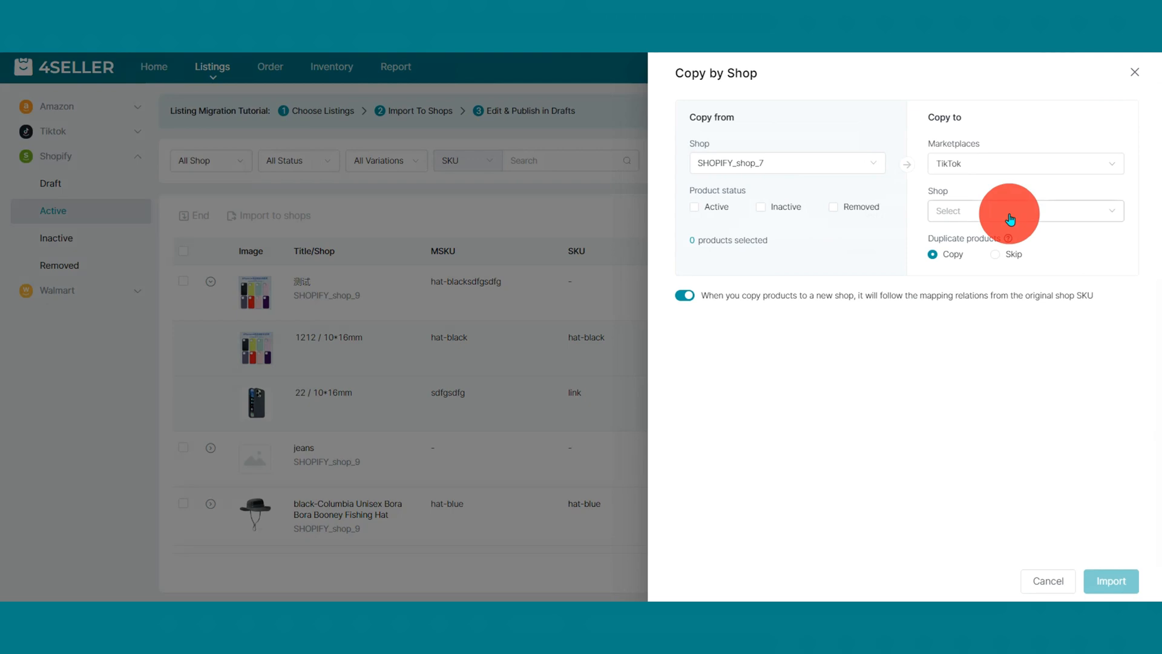
left_click(843, 162)
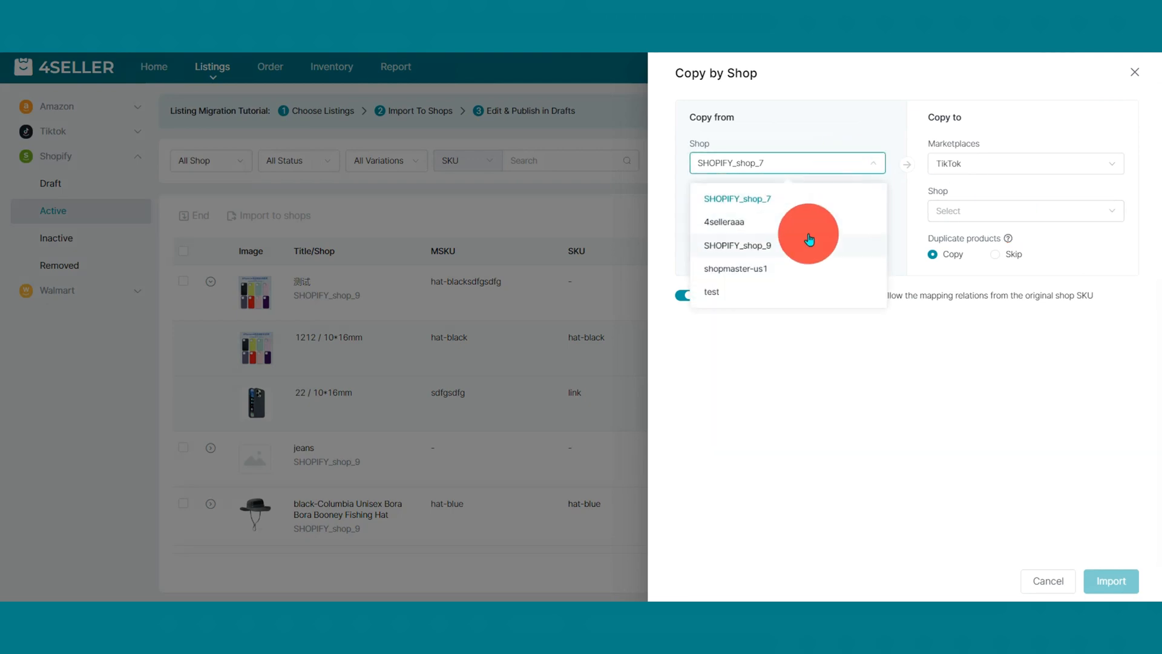
left_click(798, 247)
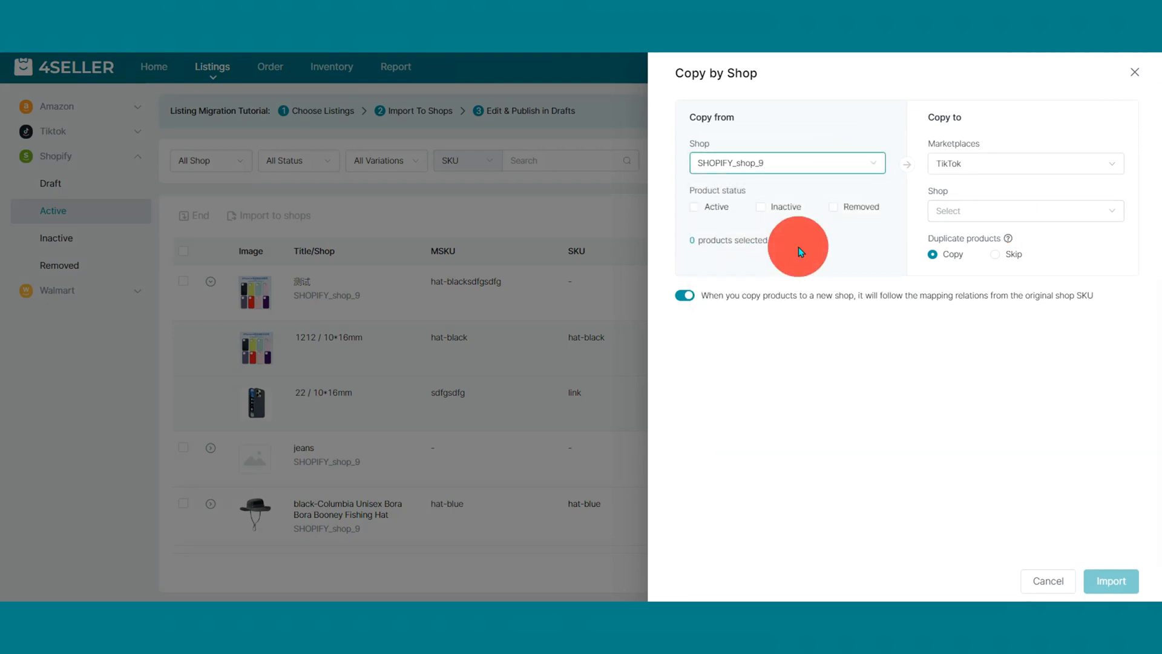
left_click(716, 207)
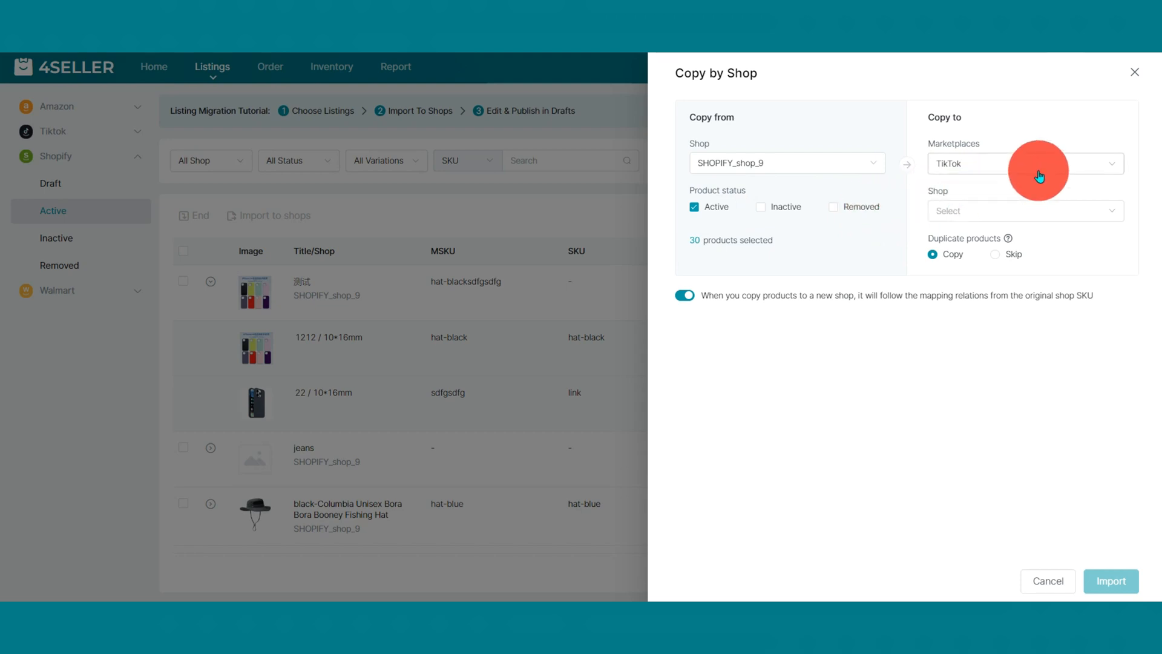
Set the TikTok destination shop to tiktok_testIndividual shoptmpp with brand 1001 Remedies, and import the products.
left_click(1041, 211)
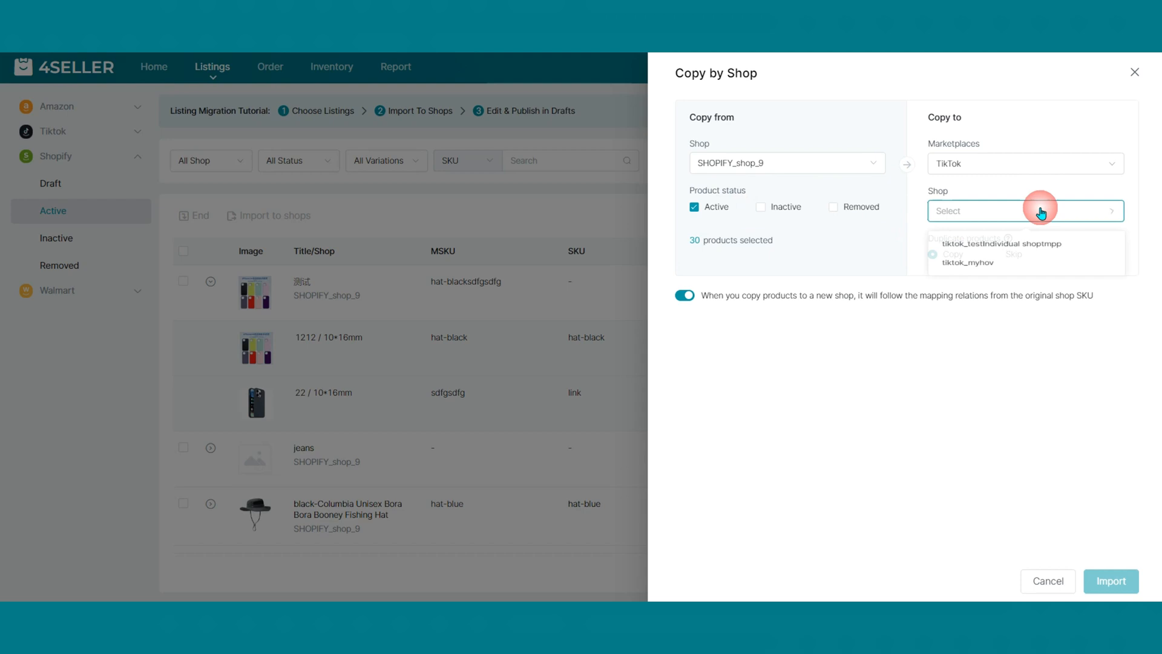
left_click(1029, 255)
left_click(963, 259)
left_click(973, 316)
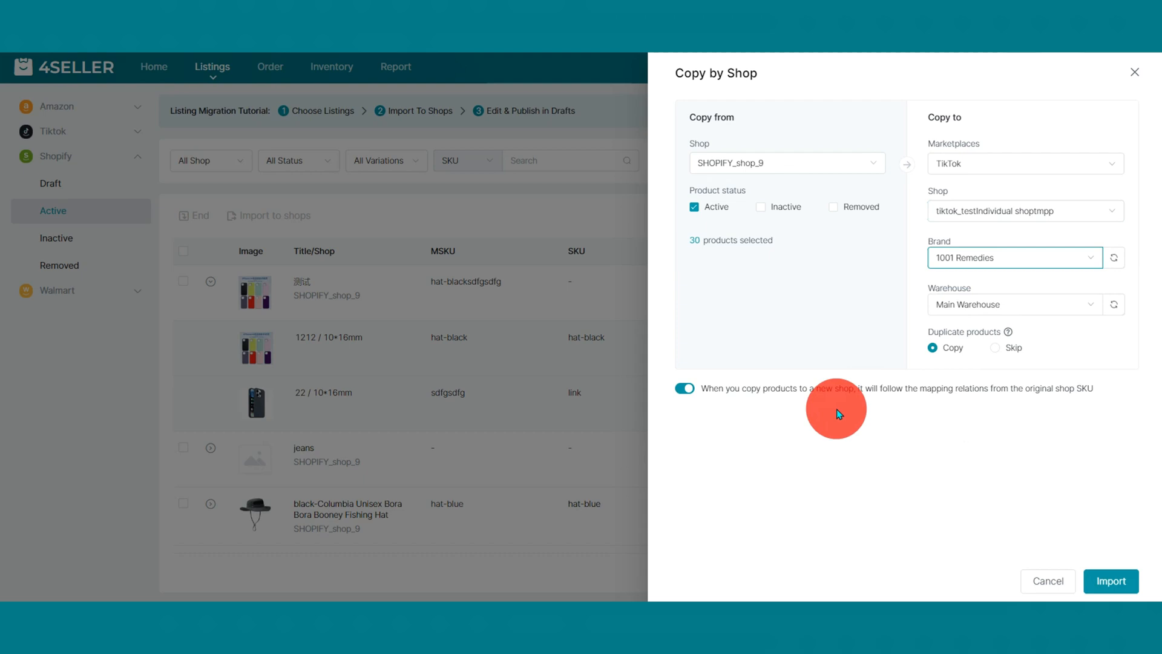
left_click(1112, 580)
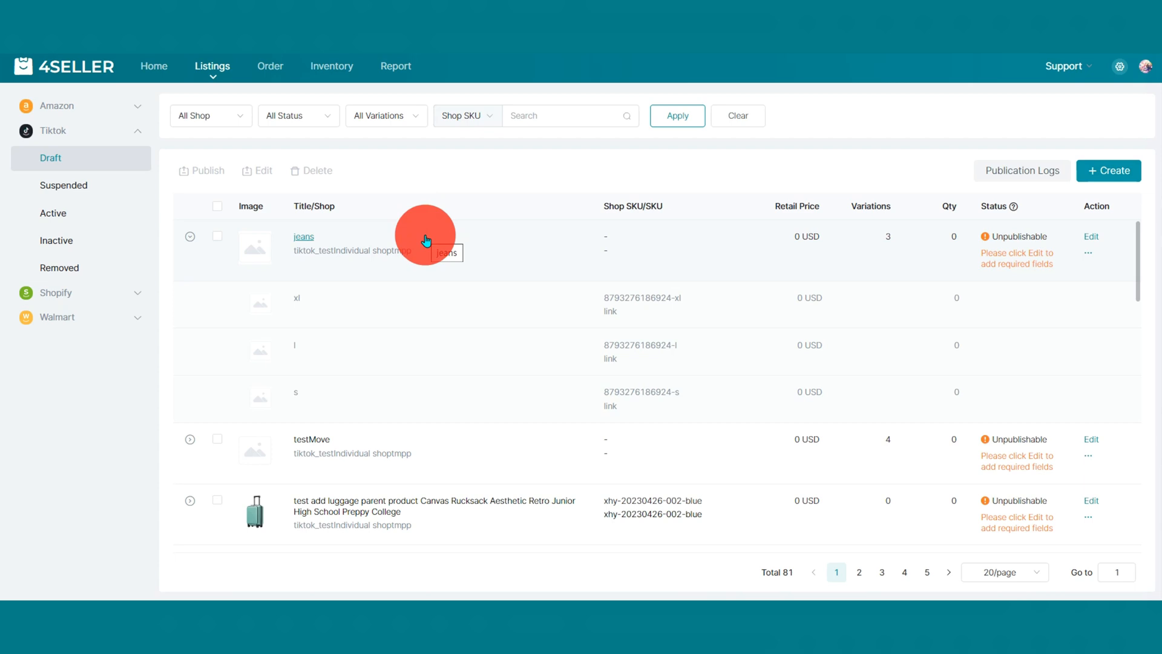
Open the imported jeans draft among the TikTok drafts for editing and review its fields from product info through shipping.
left_click(1092, 237)
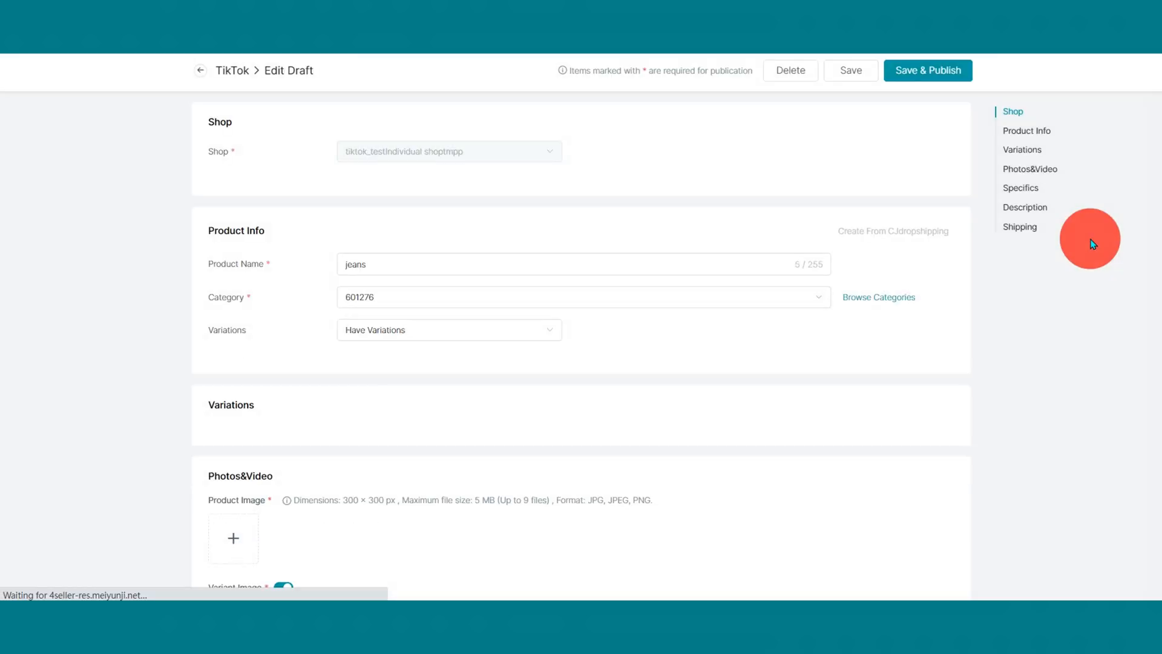
scroll(1085, 260, "down", 1)
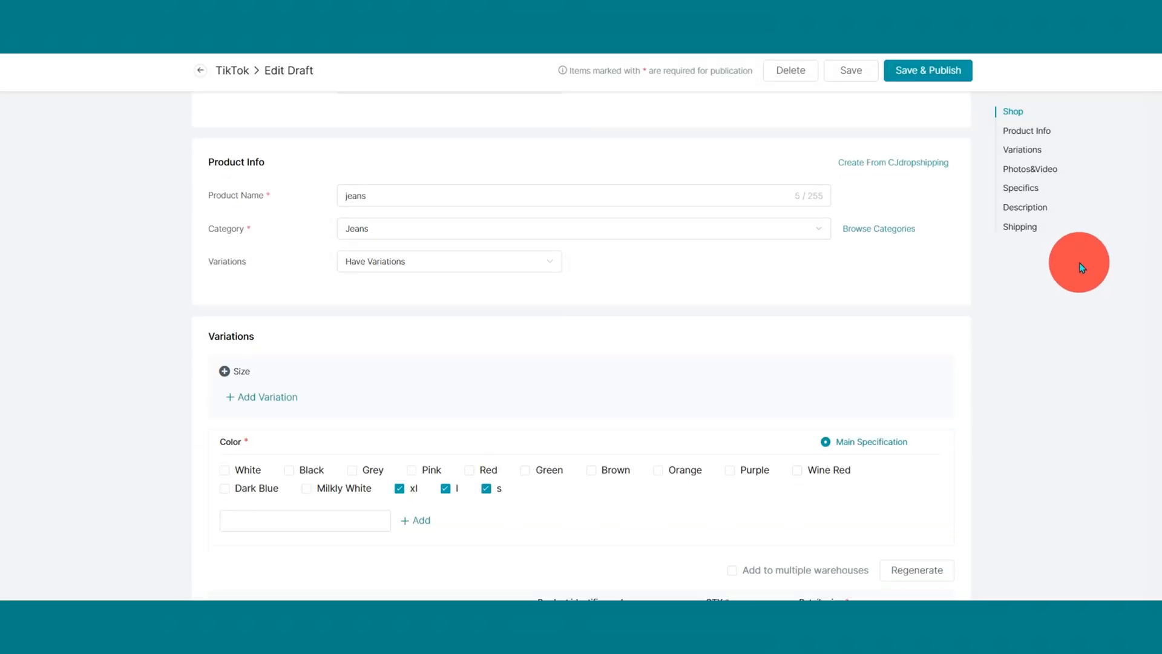
scroll(1082, 267, "down", 10)
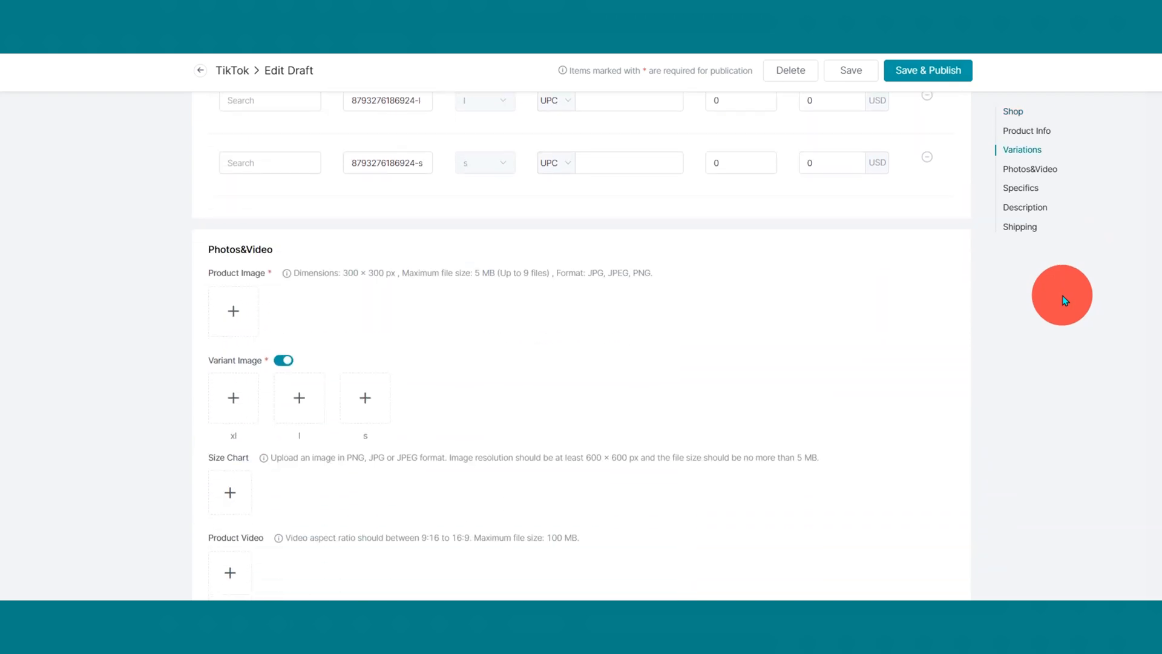
scroll(1062, 296, "down", 4)
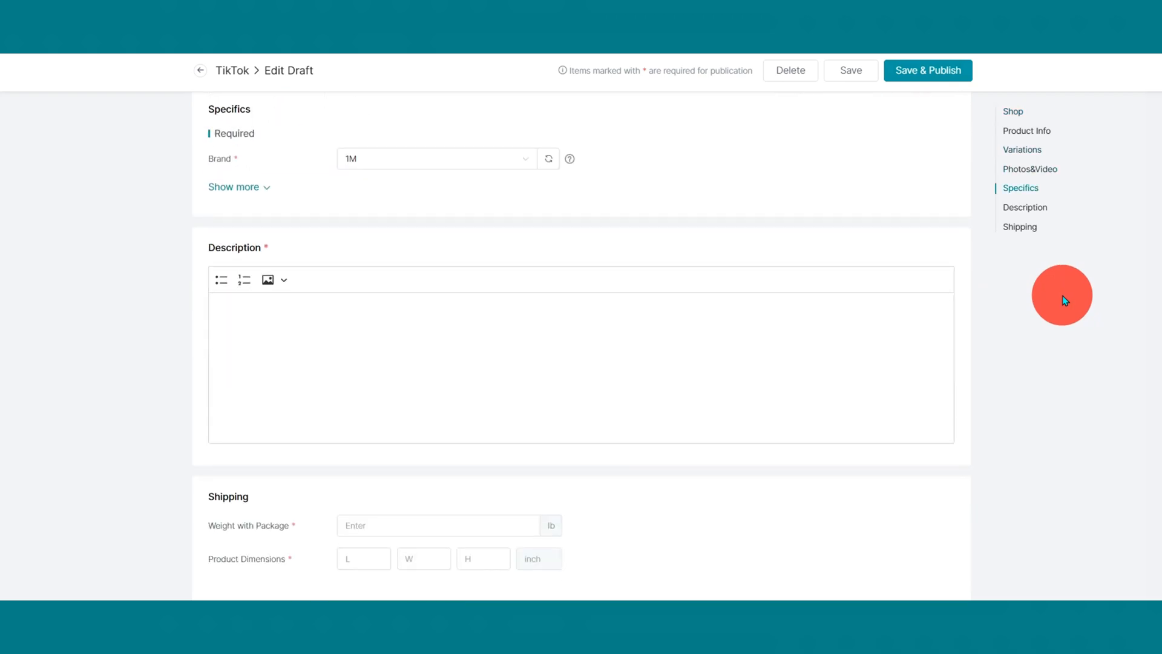